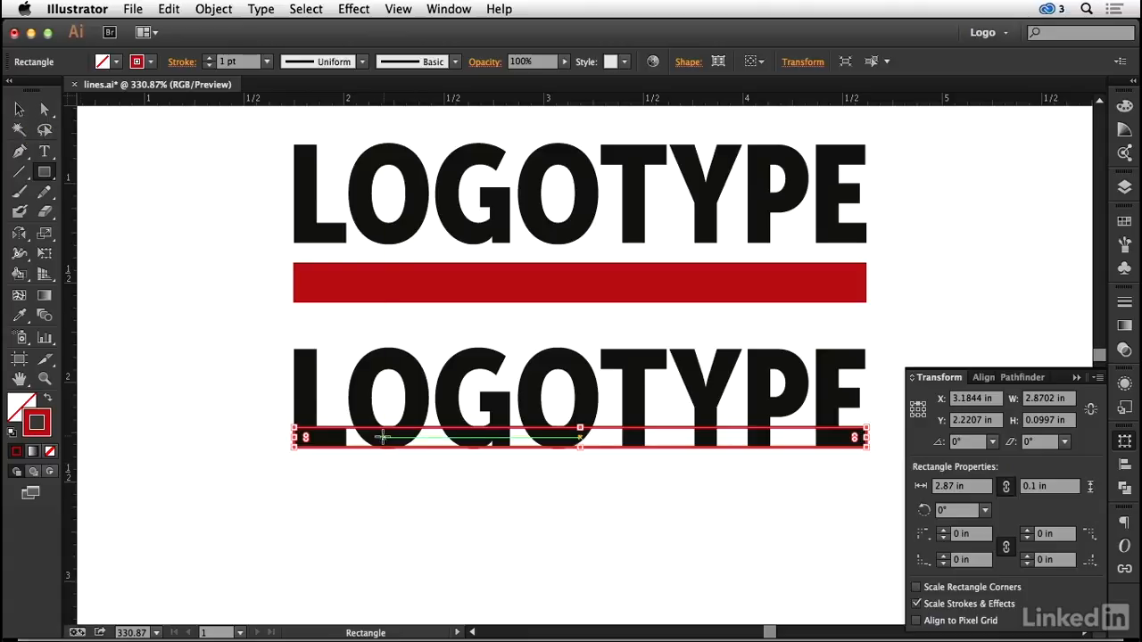
Step: Swap the thin bar's fill and stroke colours to make it solid red, and duplicate it directly below itself
click(47, 399)
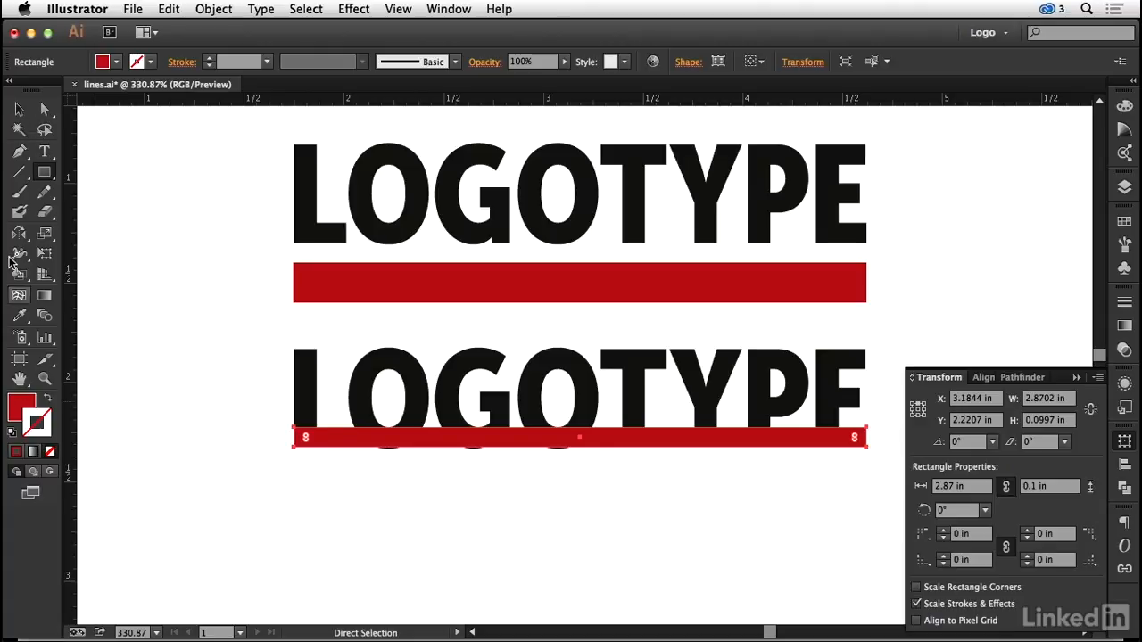
click(20, 109)
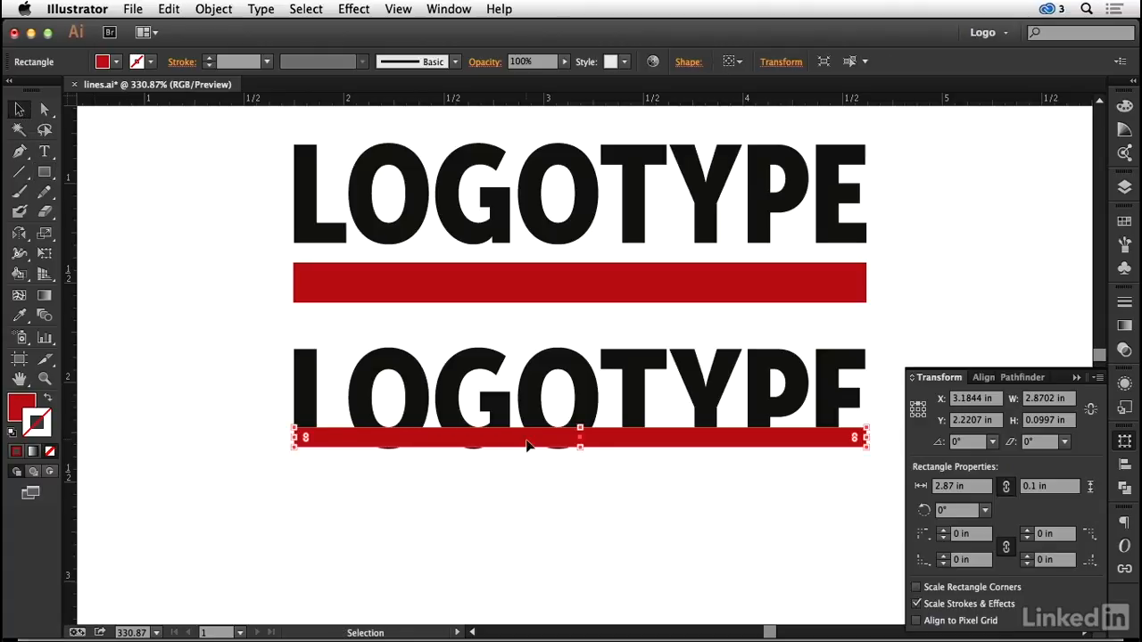
mouse_move(526, 445)
mouse_down()
mouse_move(530, 463)
mouse_move(528, 453)
mouse_up()
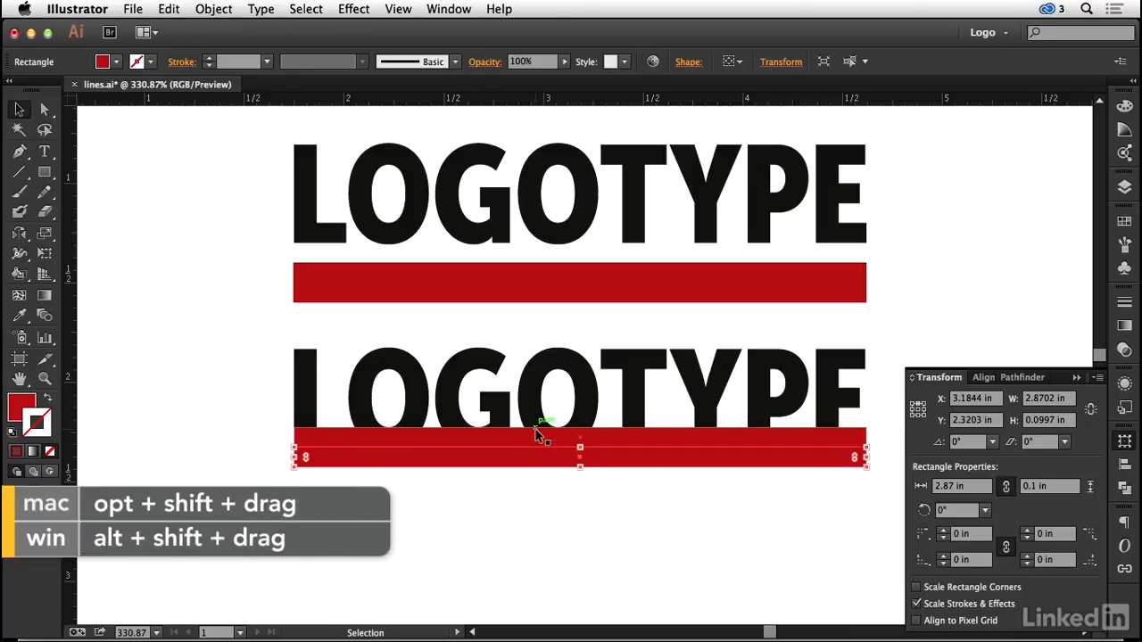
Step: Move the original thin bar directly below its duplicate, and delete the duplicate left between it and the lower LOGOTYPE text
click(530, 437)
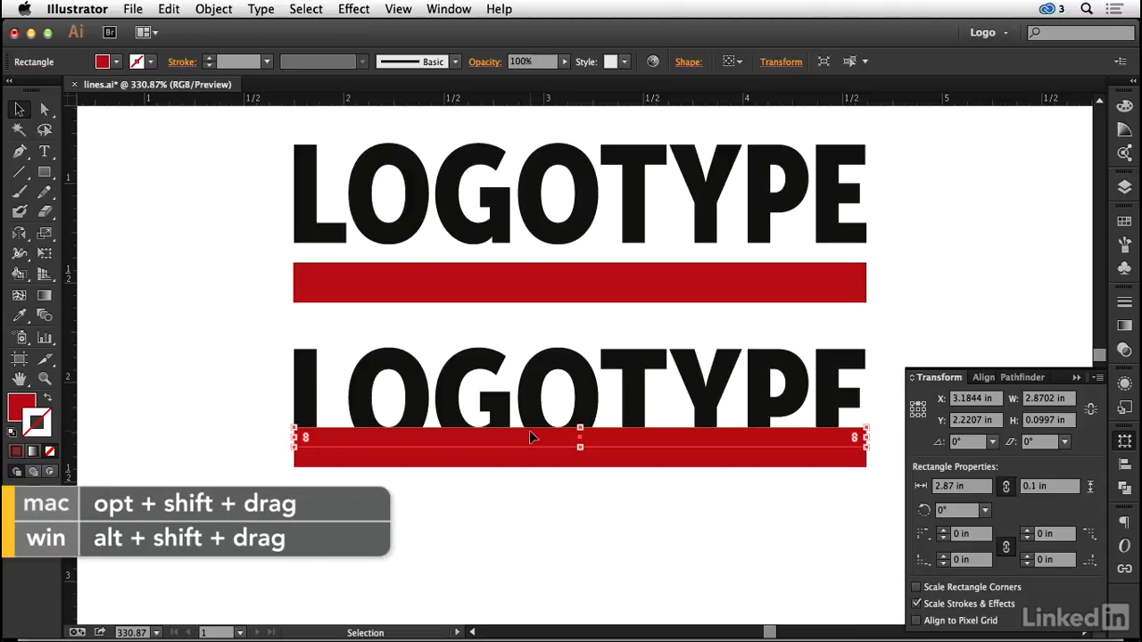
drag(530, 437, 530, 466)
click(530, 454)
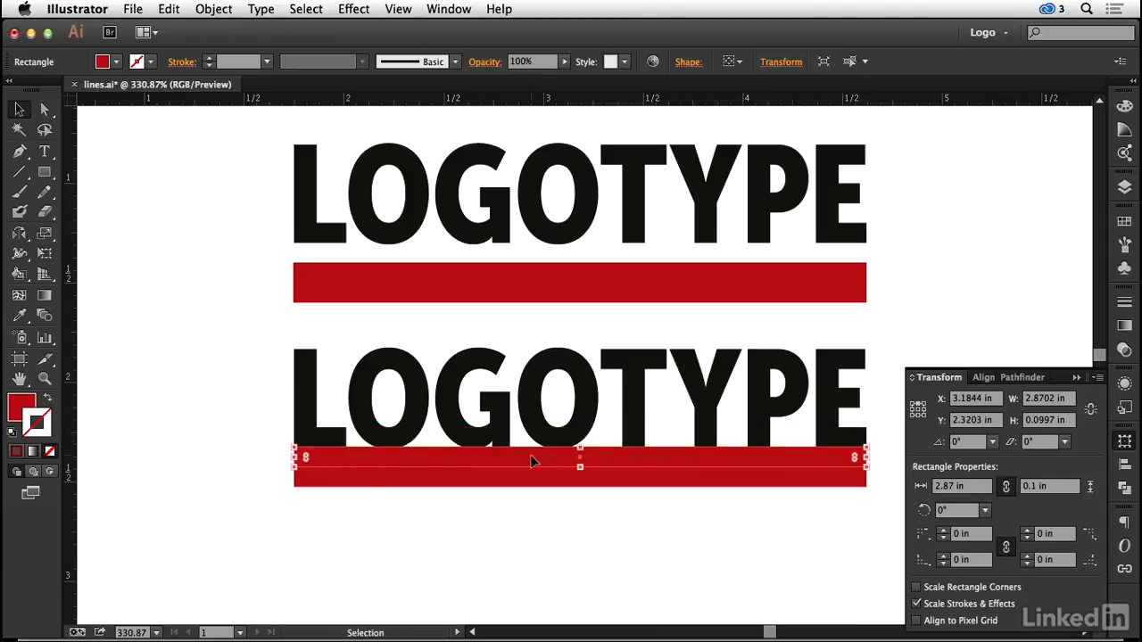
key(Delete)
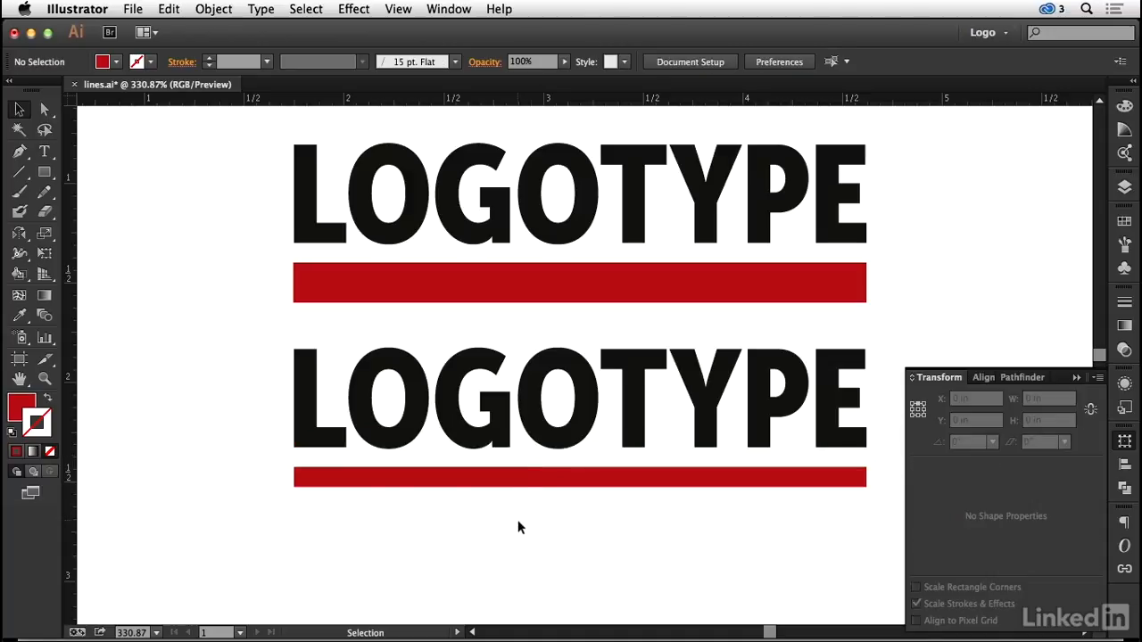
Step: Double the height of the thin red bar under the lower LOGOTYPE by multiplying its current height by 2
click(575, 477)
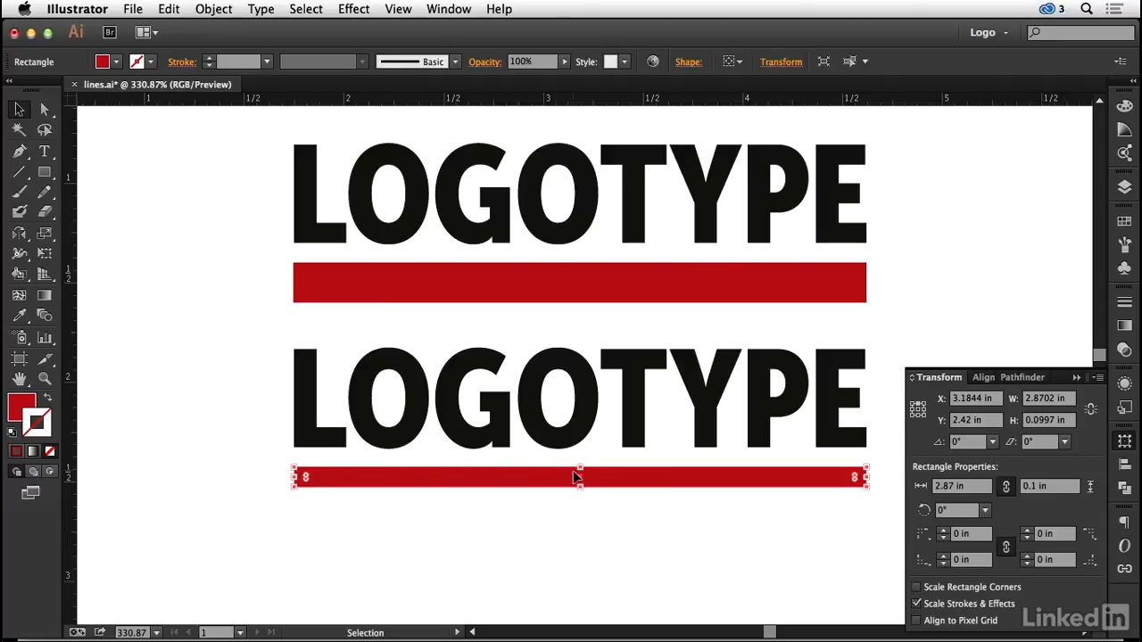
click(1063, 420)
key(shift)
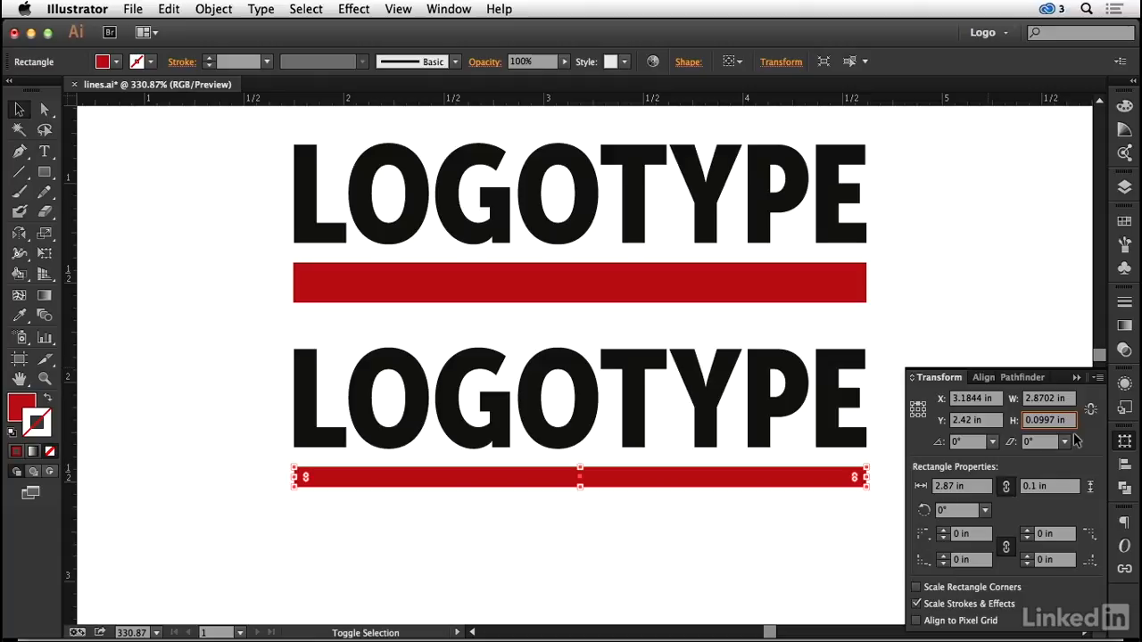
text(*2)
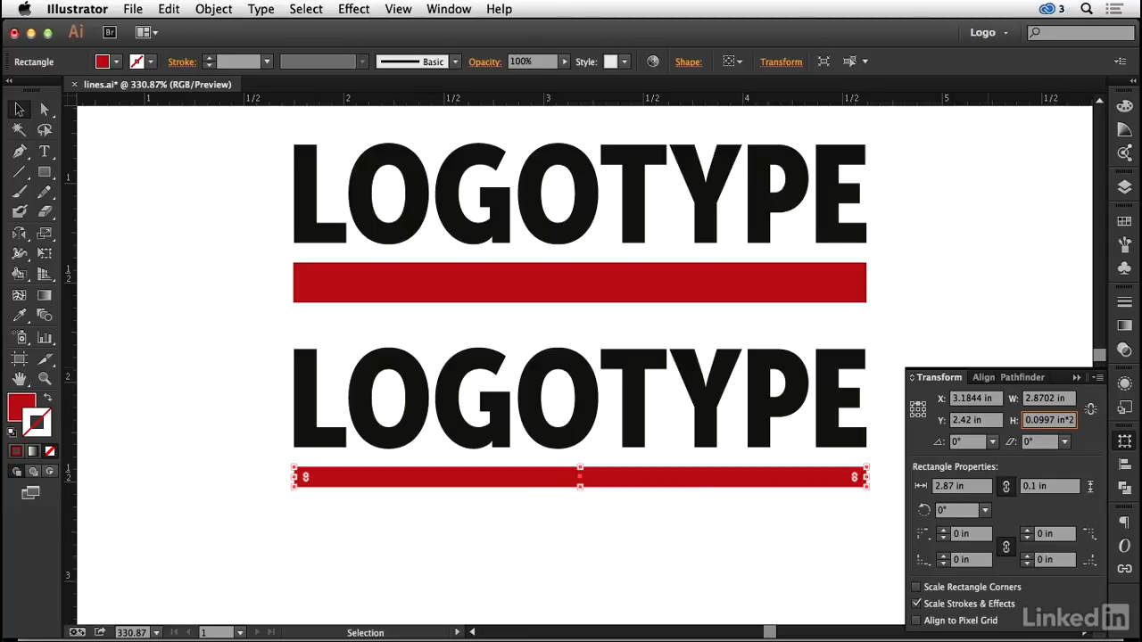
key(Return)
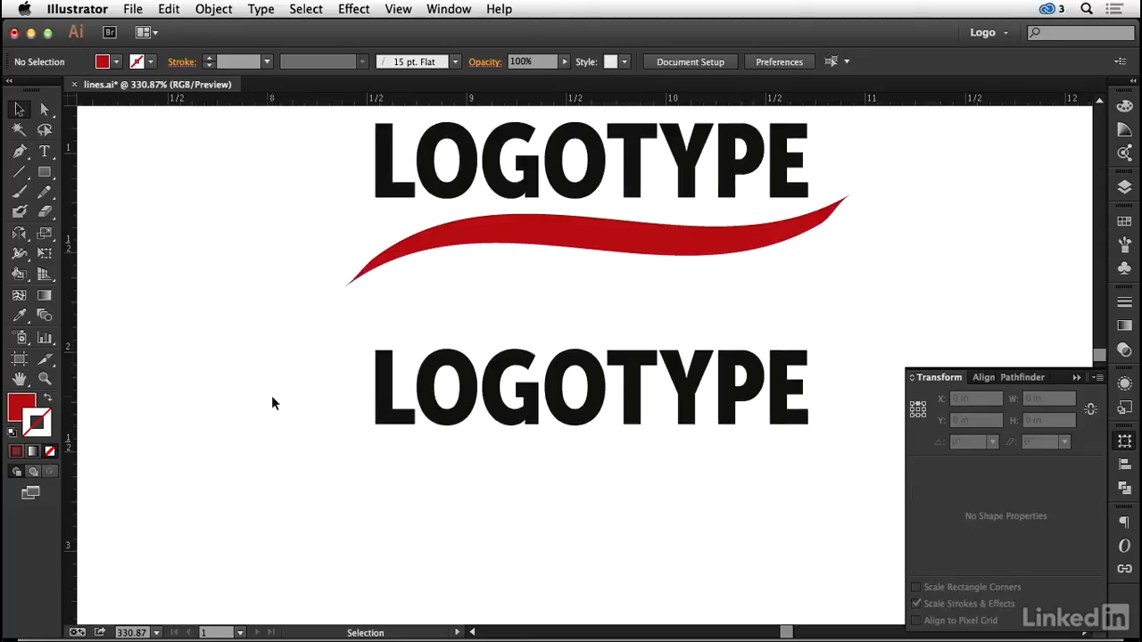
Step: Paint a wavy red swoosh beneath the lower LOGOTYPE with the Paintbrush, spanning roughly the width of the text
click(1076, 378)
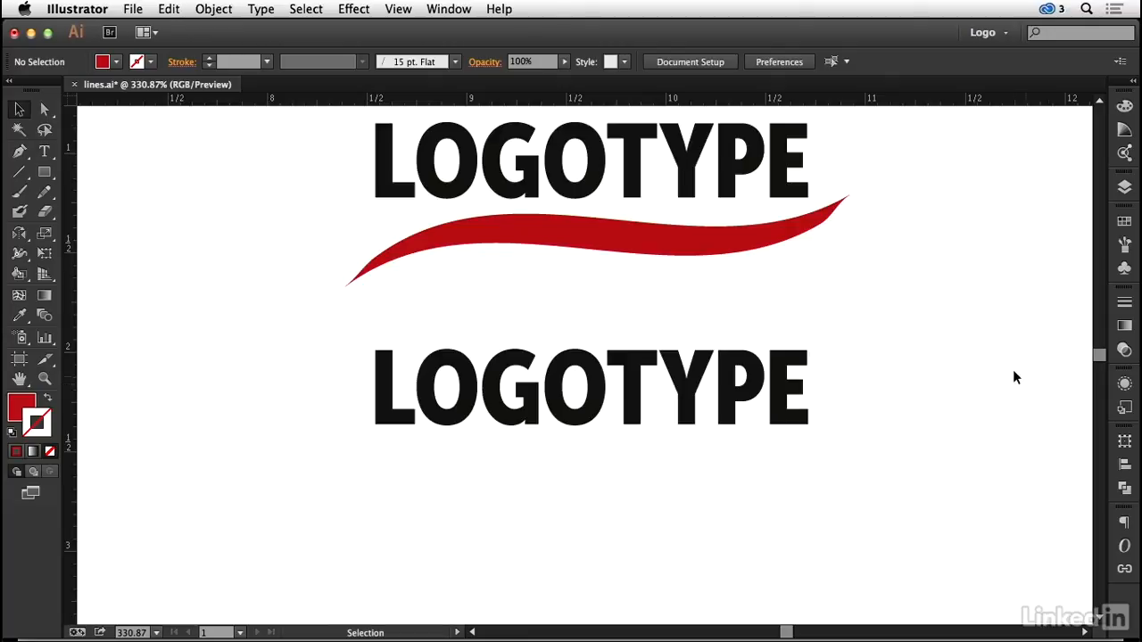
click(20, 191)
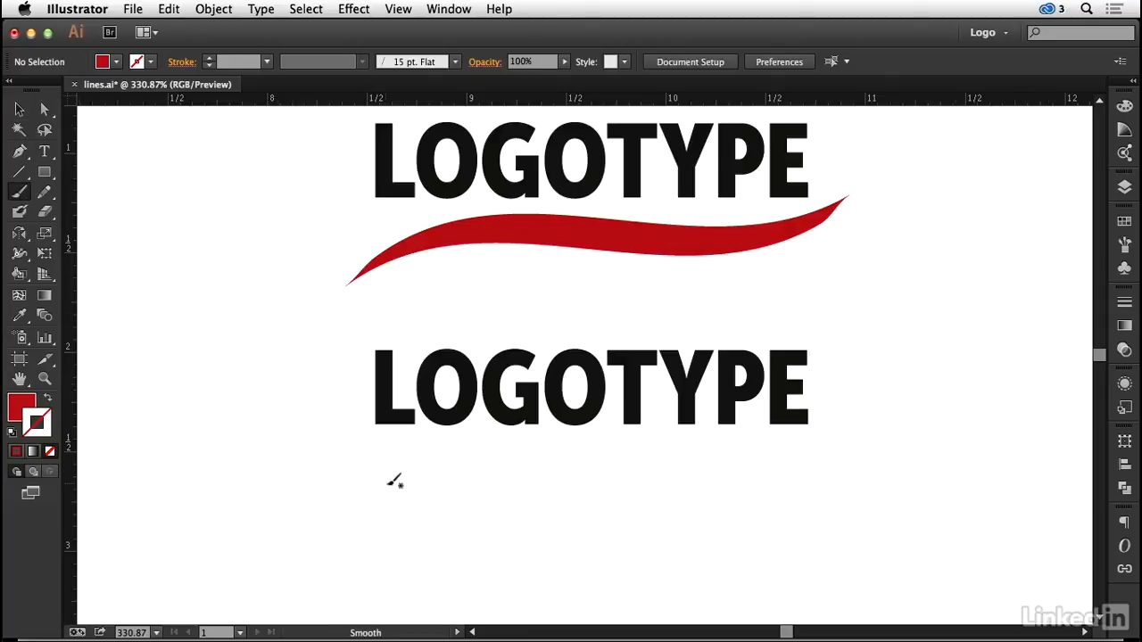
mouse_move(358, 503)
mouse_down()
mouse_move(488, 452)
mouse_move(767, 468)
mouse_move(806, 451)
mouse_up()
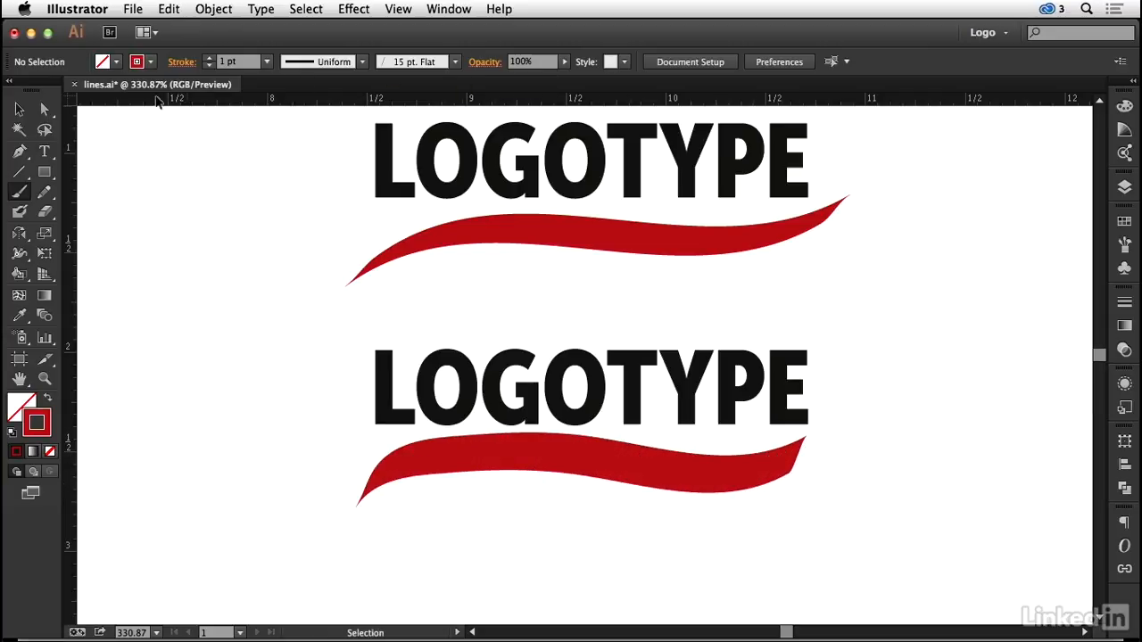
Step: Apply the 10 pt. Flat calligraphic brush to the newly painted swoosh
click(20, 108)
click(567, 462)
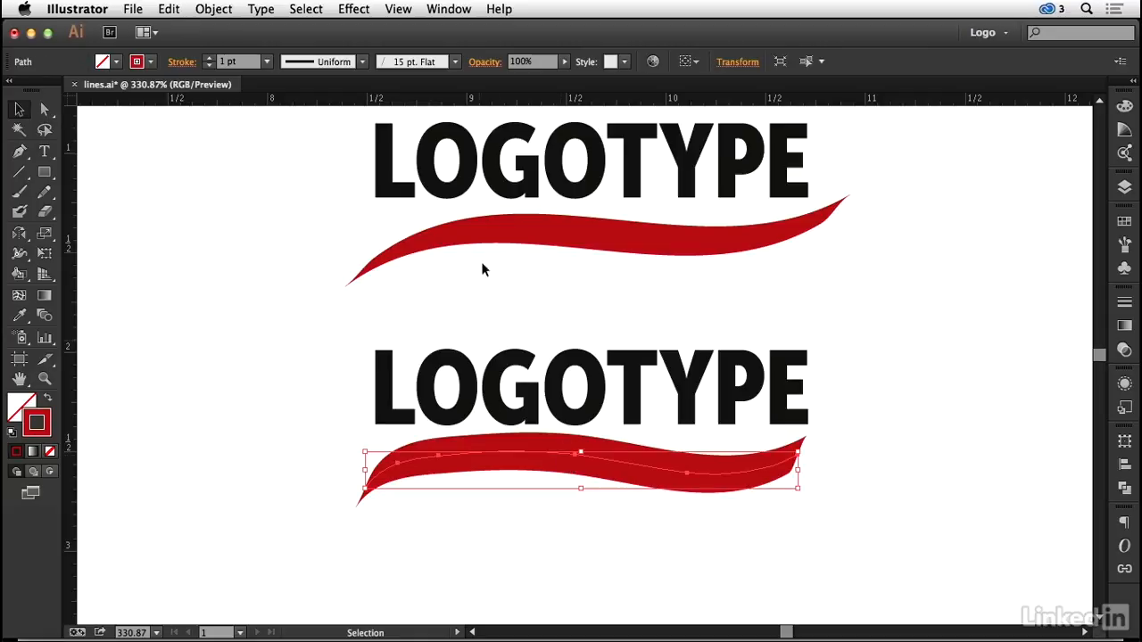
click(455, 62)
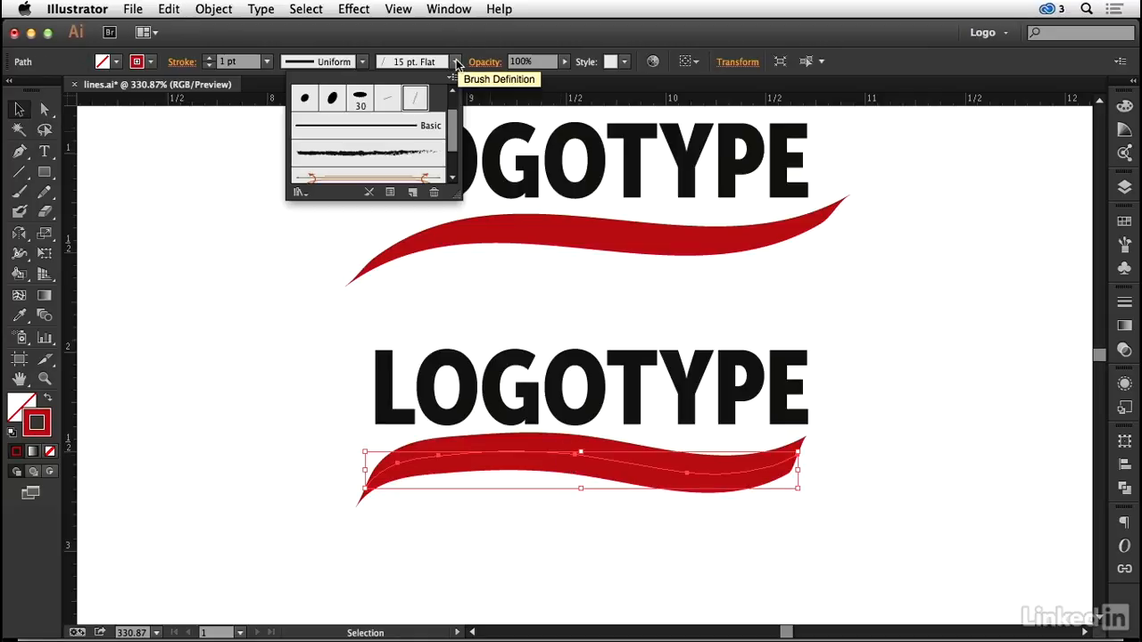
click(388, 100)
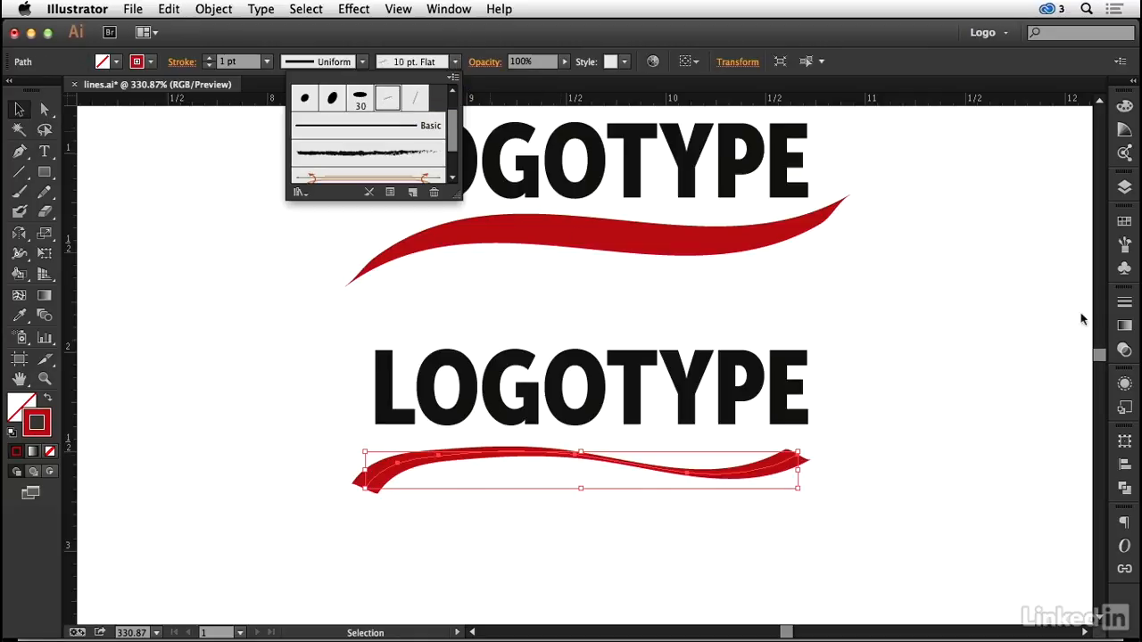
Step: Edit the 10 pt. Flat brush to a 56° angle, 19% roundness and 13 pt size, and update the existing stroke
click(1121, 251)
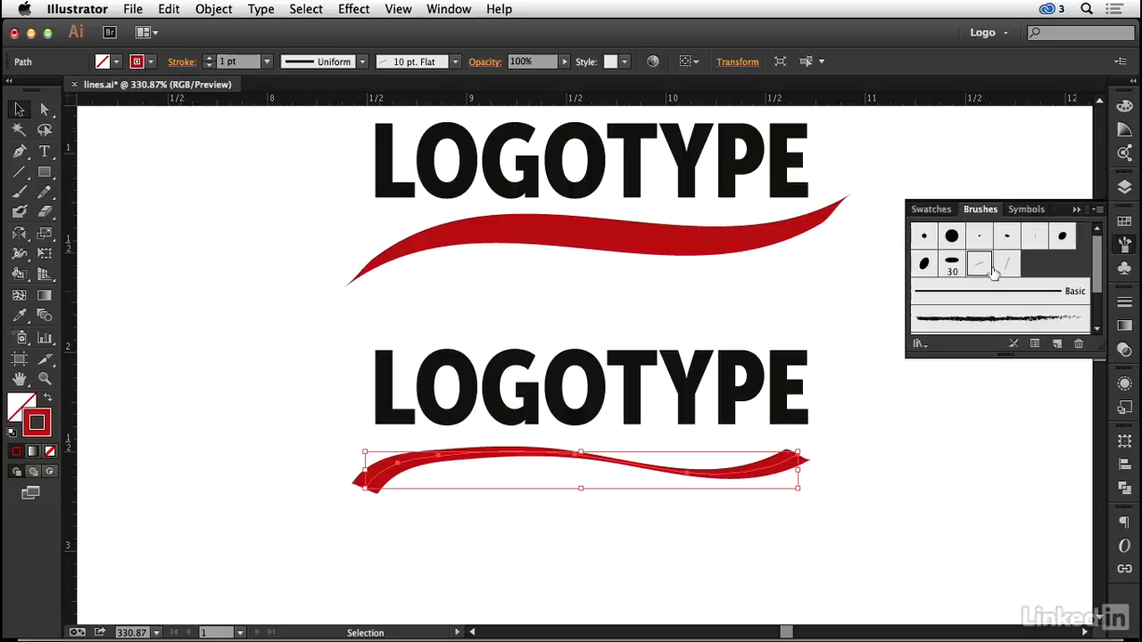
double_click(981, 267)
mouse_move(732, 216)
mouse_down()
mouse_move(723, 211)
mouse_move(749, 208)
mouse_move(743, 191)
mouse_up()
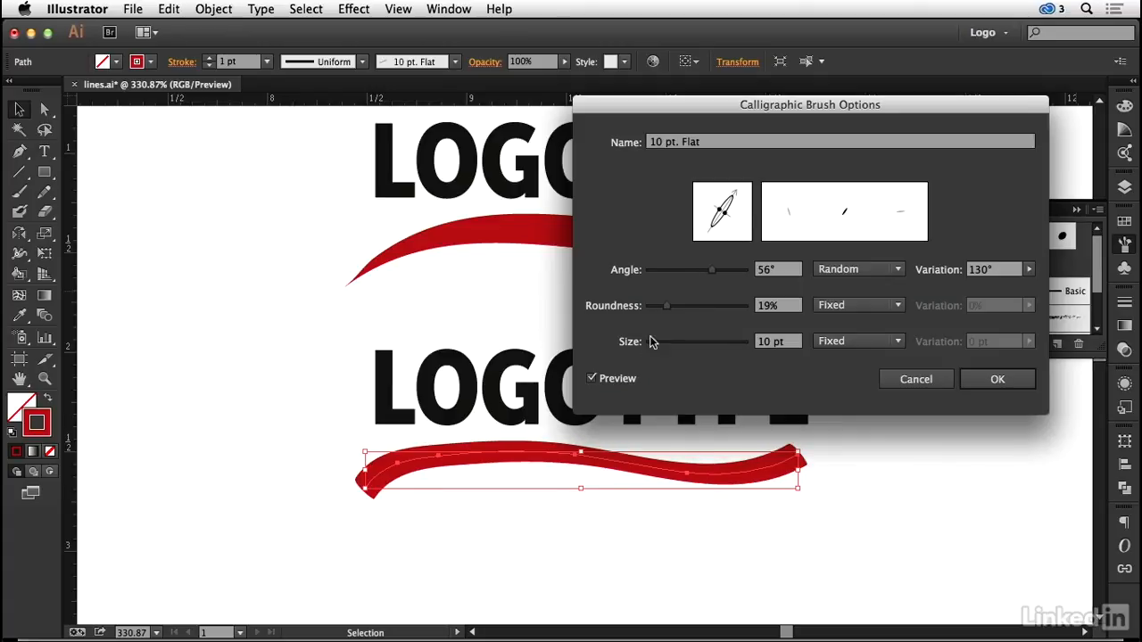
drag(652, 342, 656, 345)
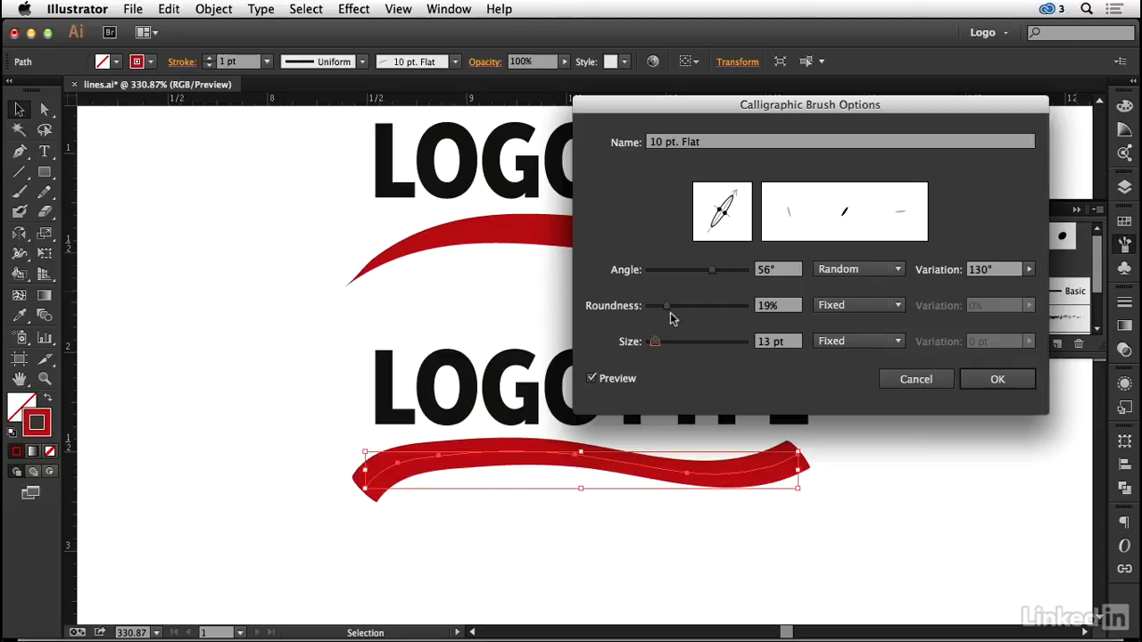
drag(734, 195, 734, 195)
click(997, 379)
click(796, 287)
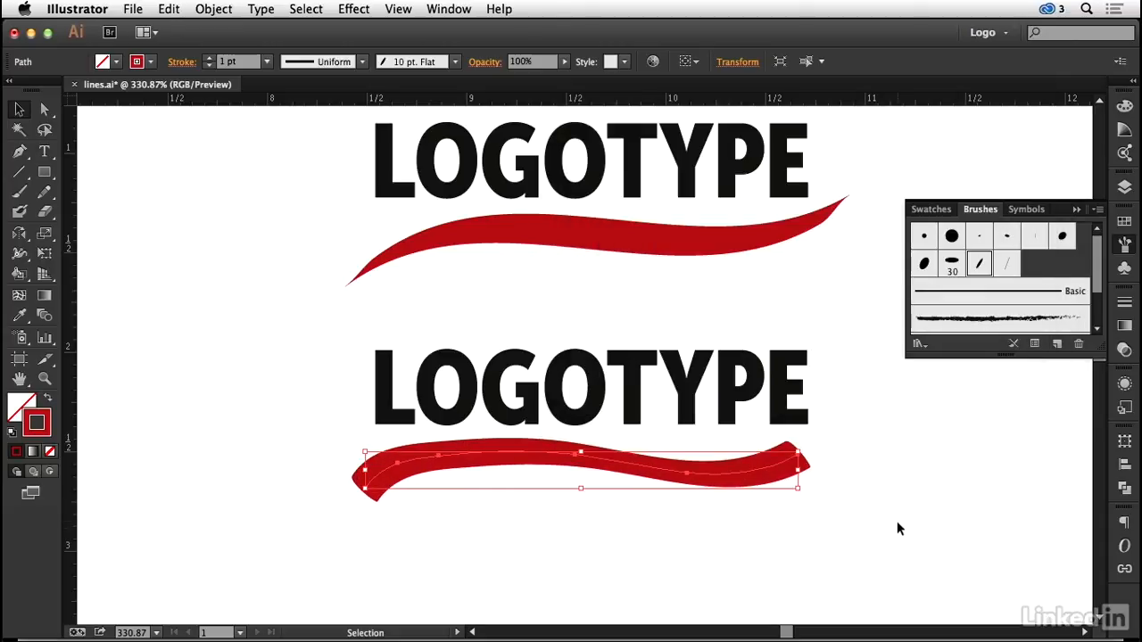
Step: Apply the rough charcoal-like art brush to the lower swoosh and open the list of available brush libraries
click(896, 528)
click(642, 477)
click(455, 61)
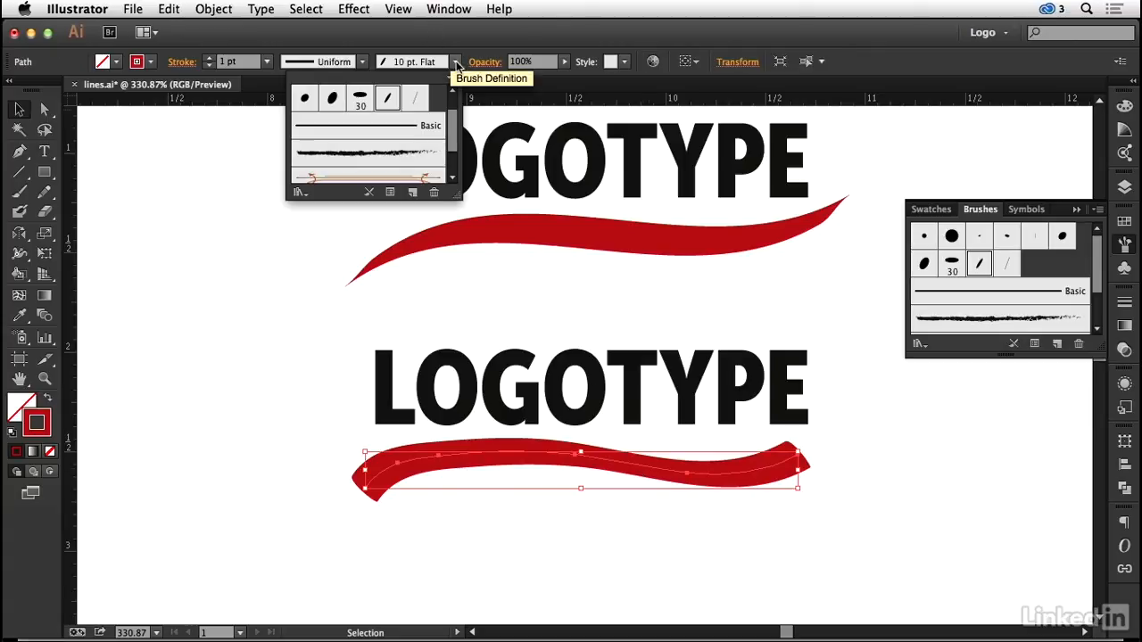
click(412, 158)
click(919, 343)
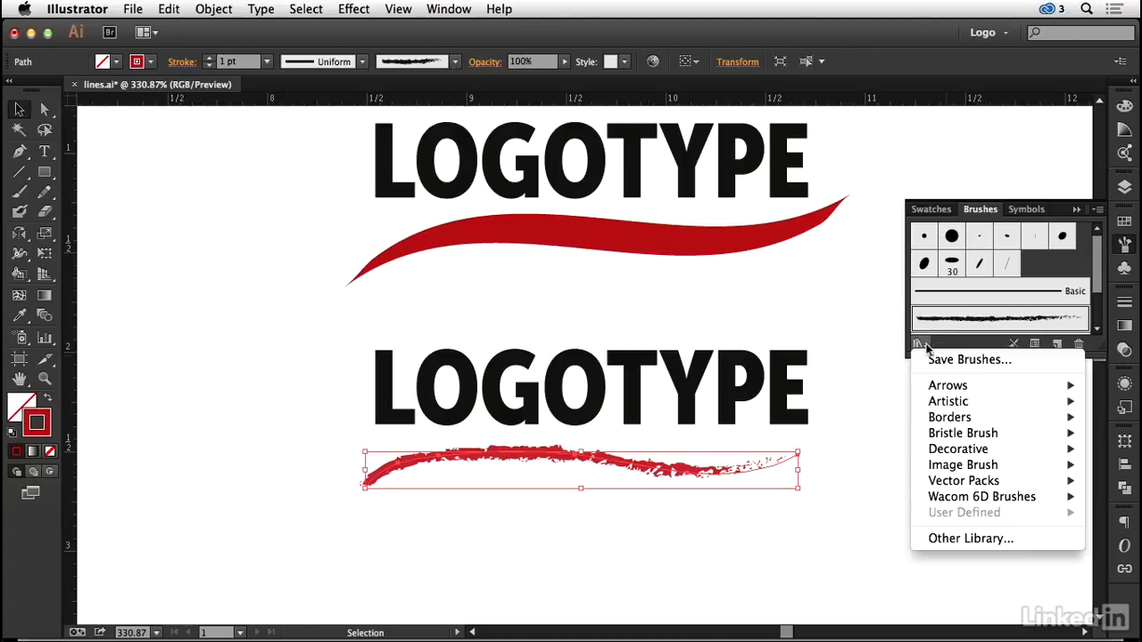
mouse_move(948, 409)
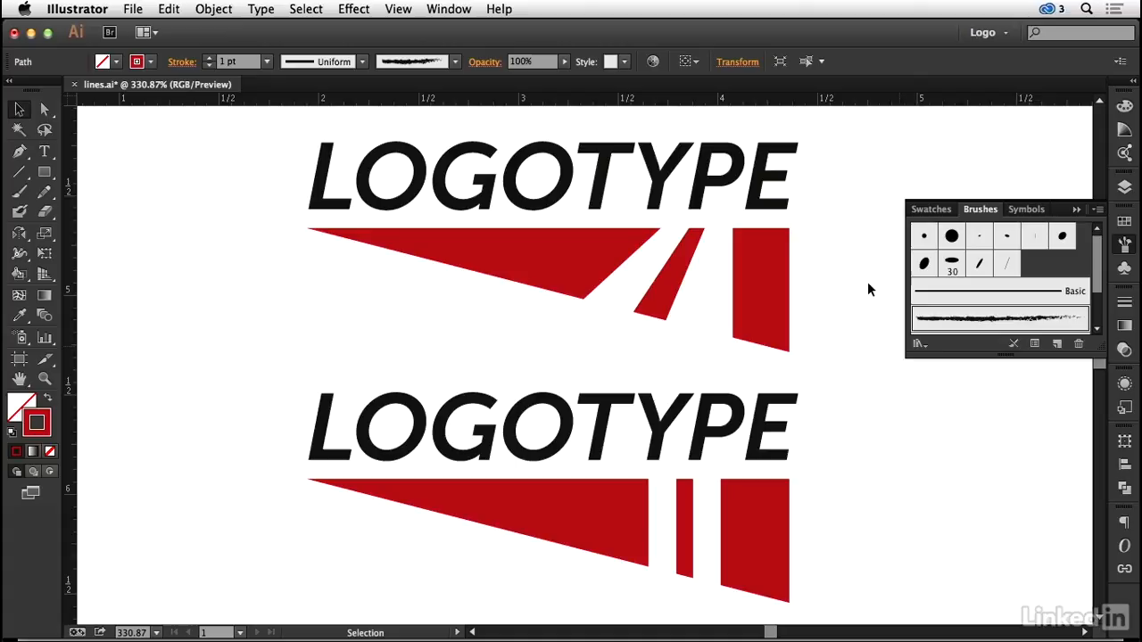
Step: Free distort the two white bars over the lower red wedge, pulling their bottom-left corner left and top-right corner right, and deselect them
scroll(811, 277, down, 4)
click(659, 353)
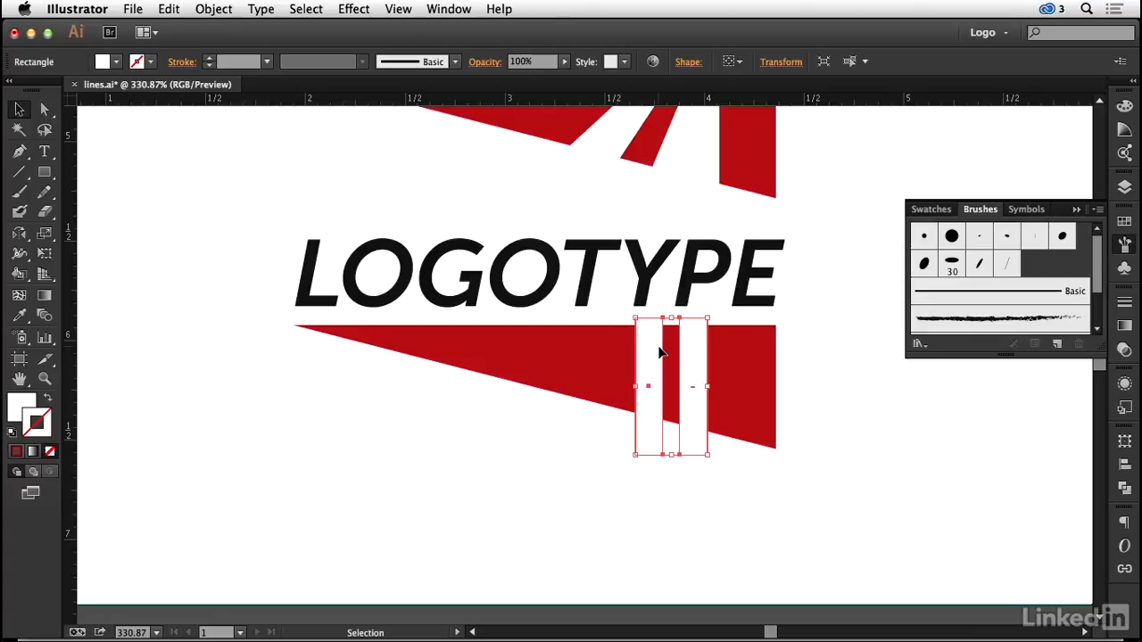
click(44, 254)
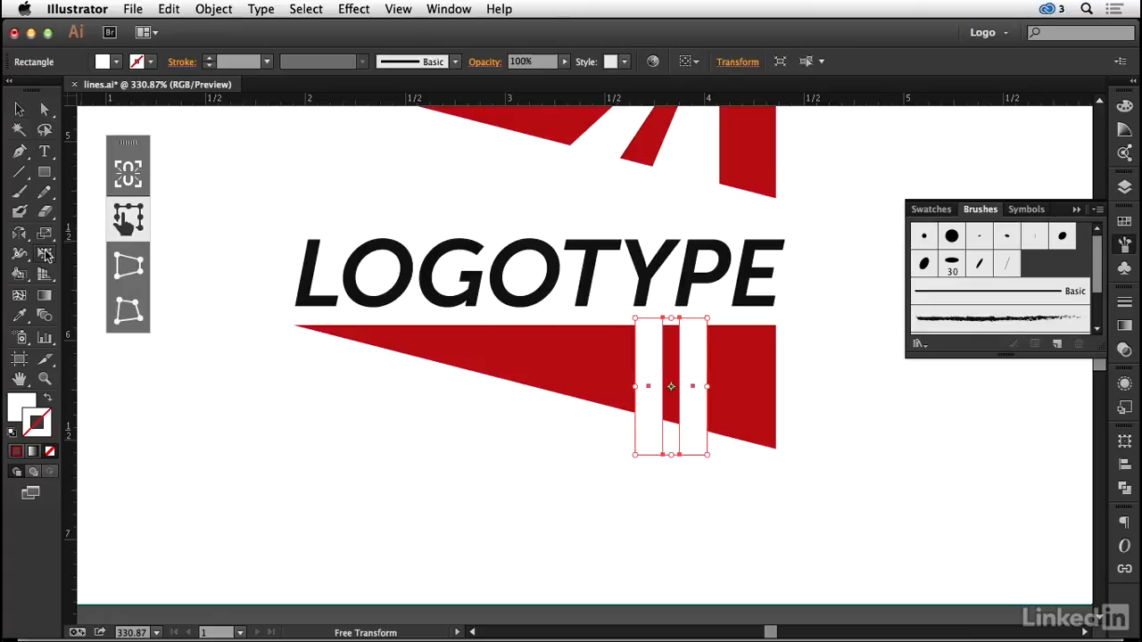
click(125, 310)
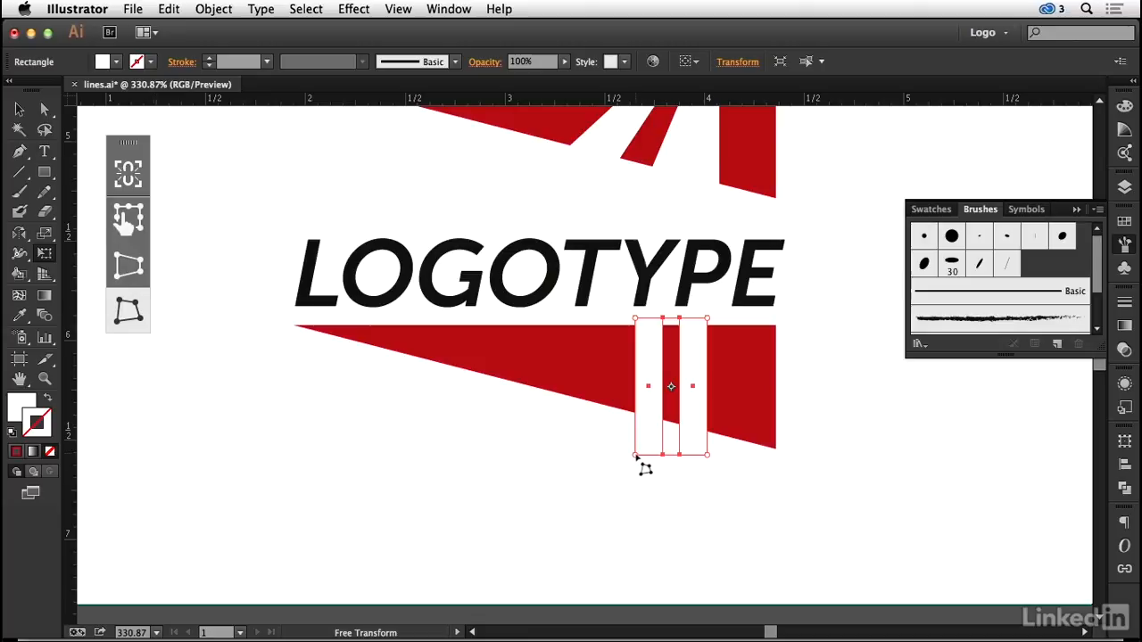
drag(635, 457, 519, 453)
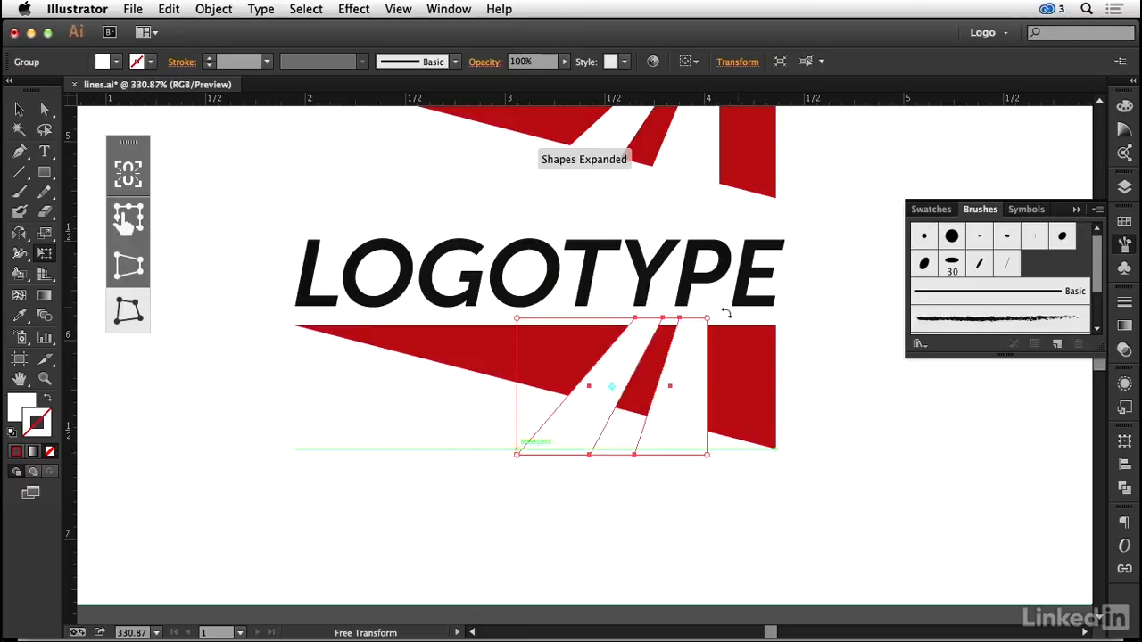
drag(707, 319, 759, 318)
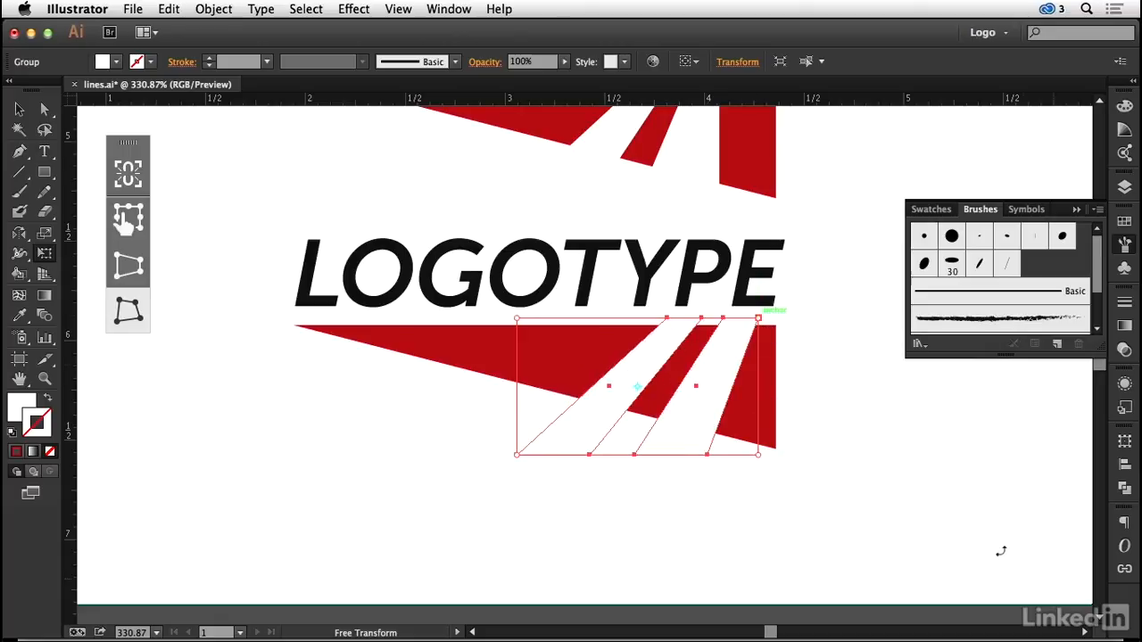
click(27, 107)
click(172, 210)
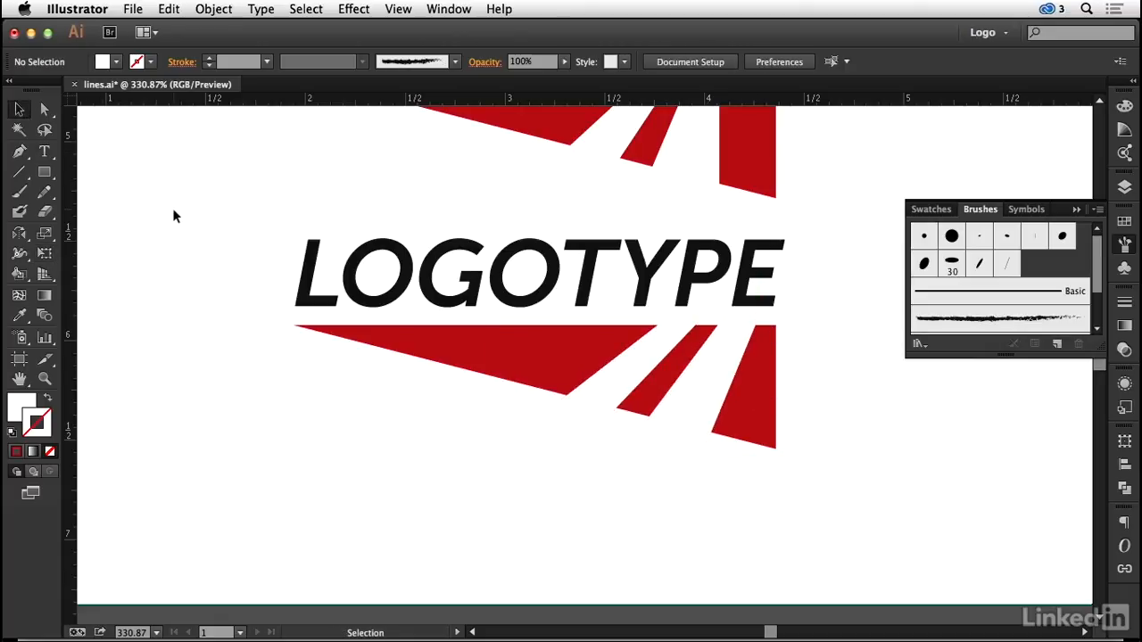
Step: Copy the lower red wedge and paste the copy in front of the distorted white bars
click(581, 408)
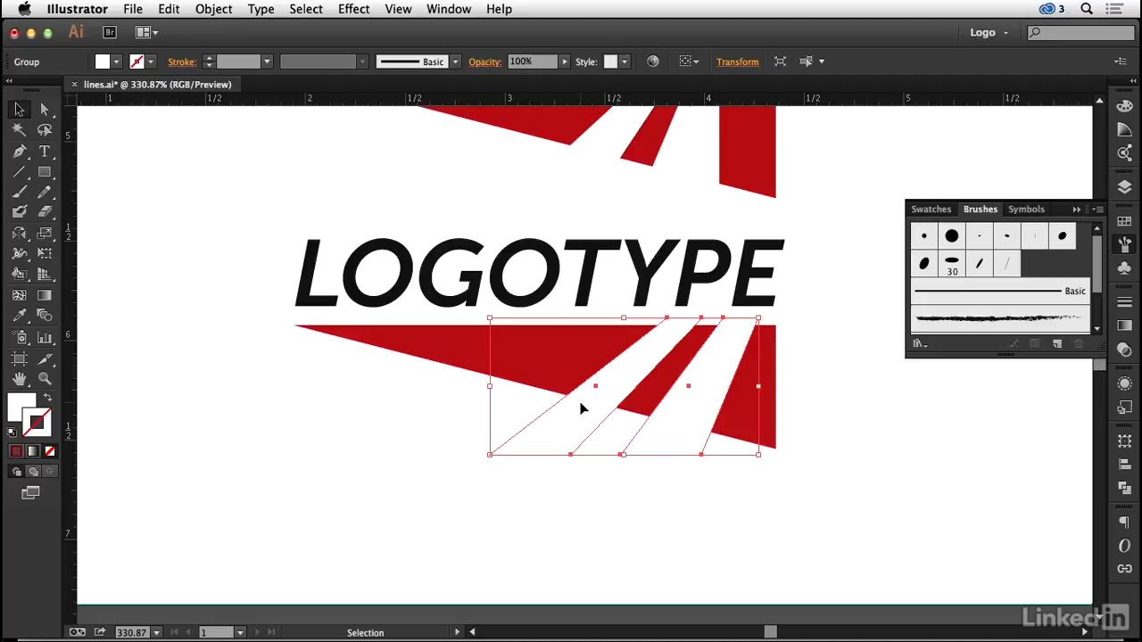
click(416, 343)
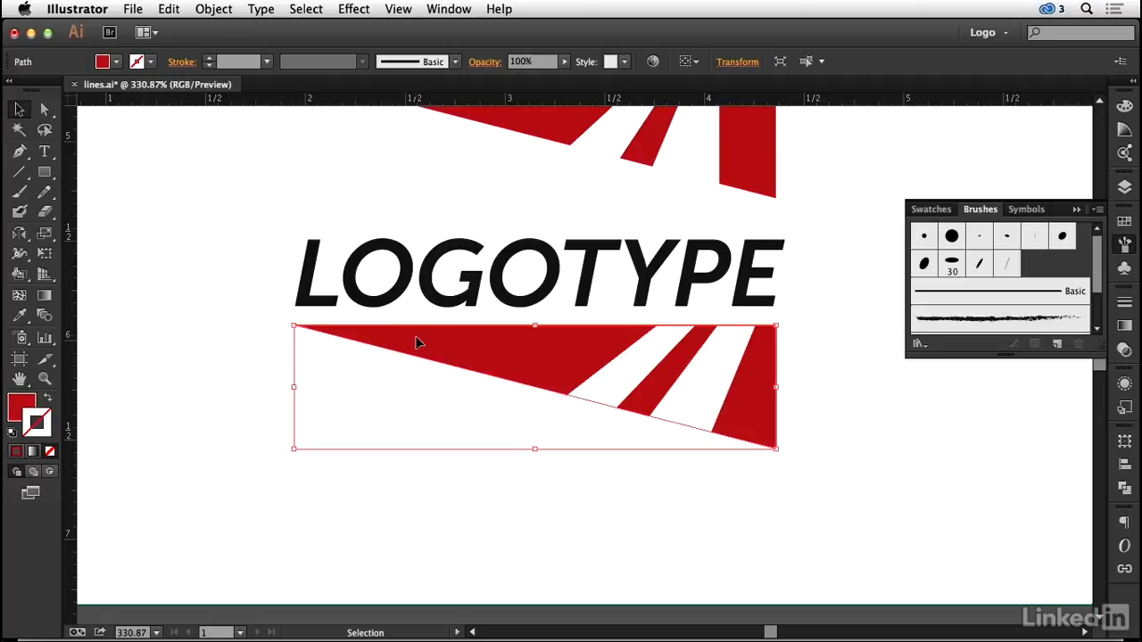
click(632, 364)
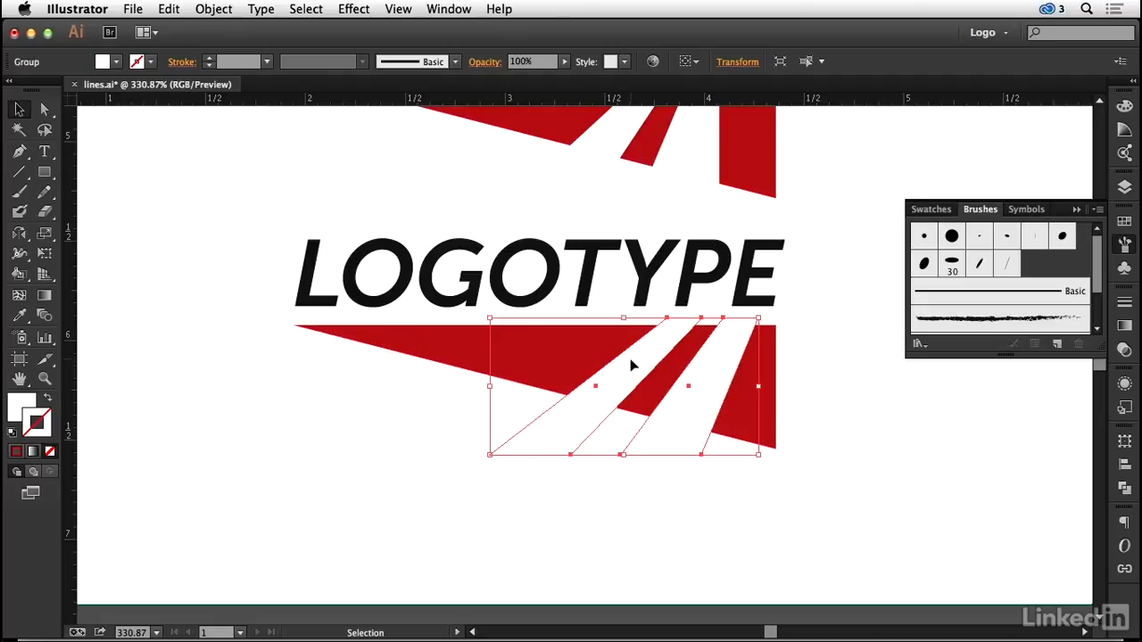
key(a)
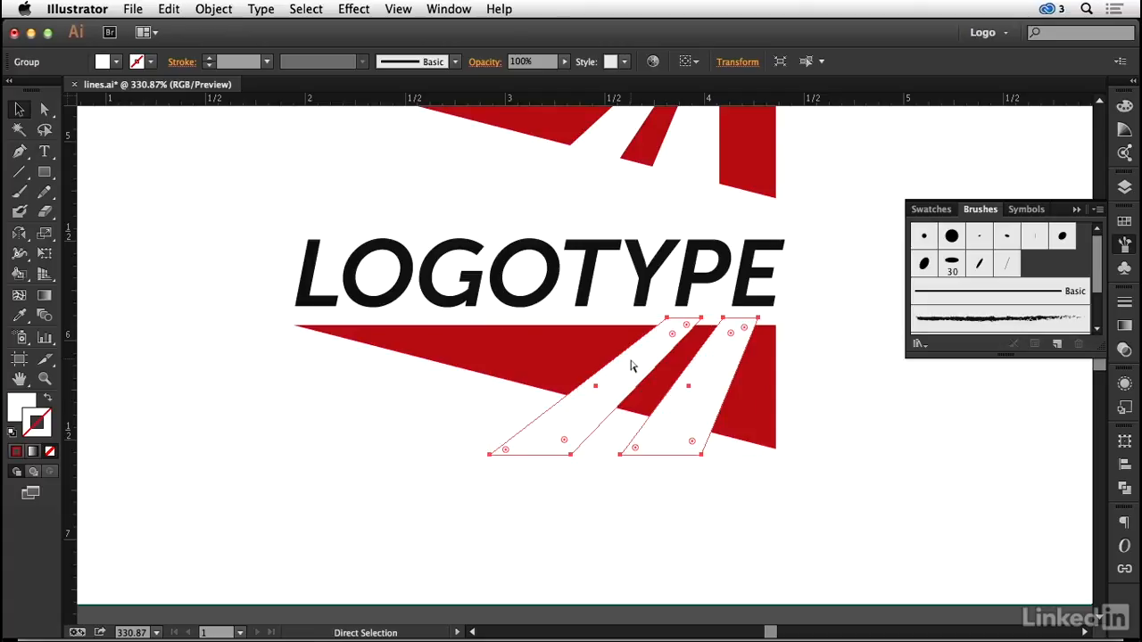
key(super+f)
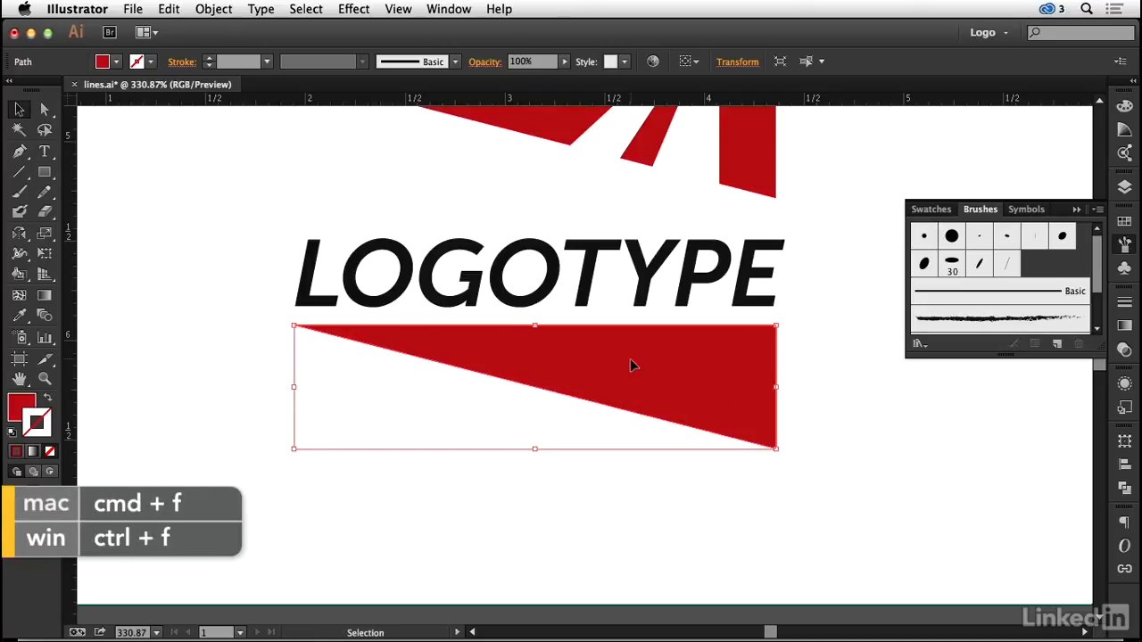
Step: Make a clipping mask from the pasted wedge and the white bar group, and deselect the clipped artwork
shift+click(564, 455)
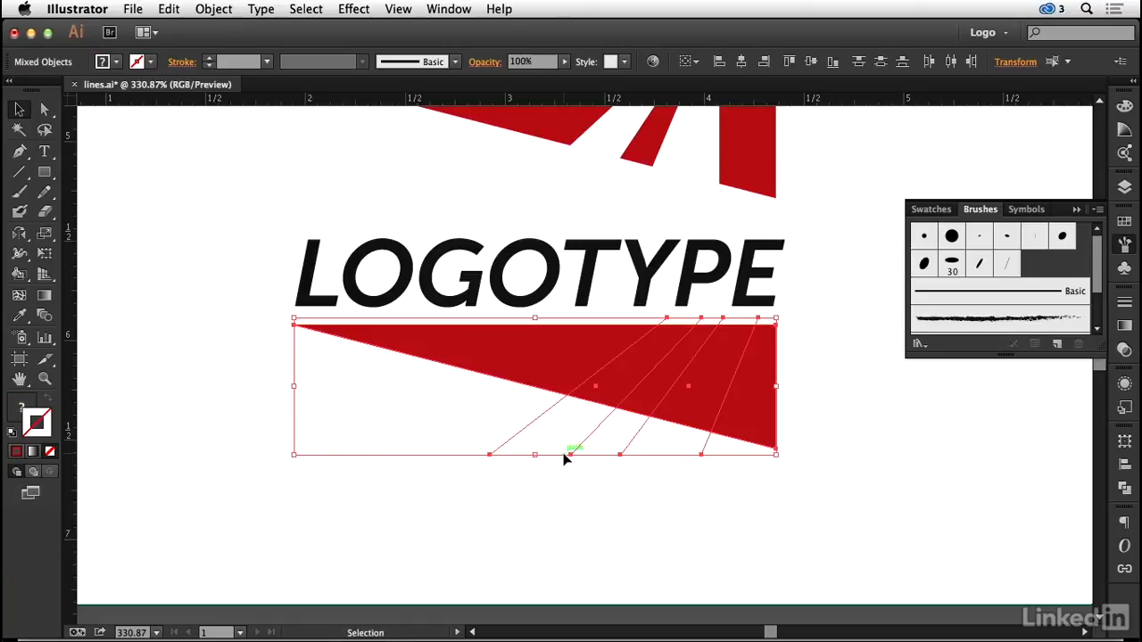
click(213, 9)
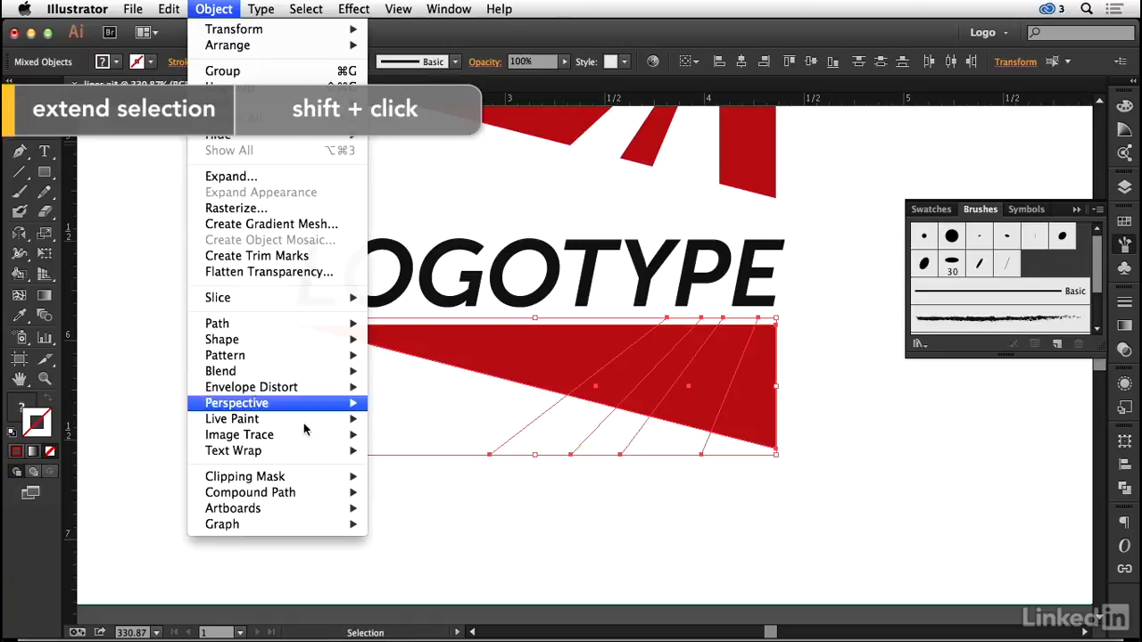
mouse_move(301, 476)
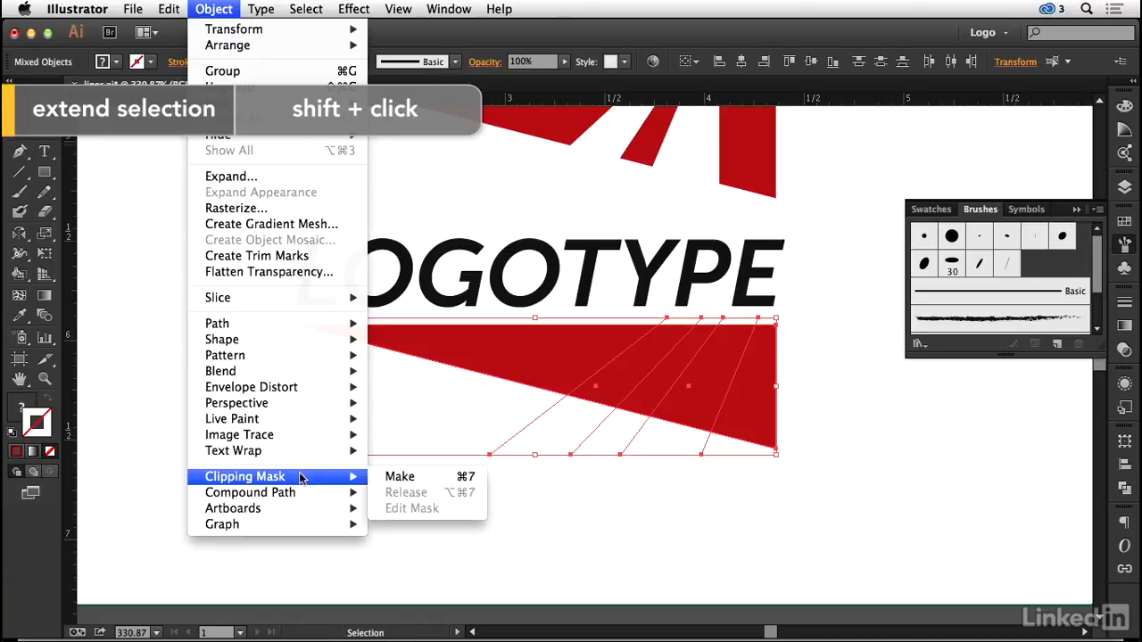
click(417, 480)
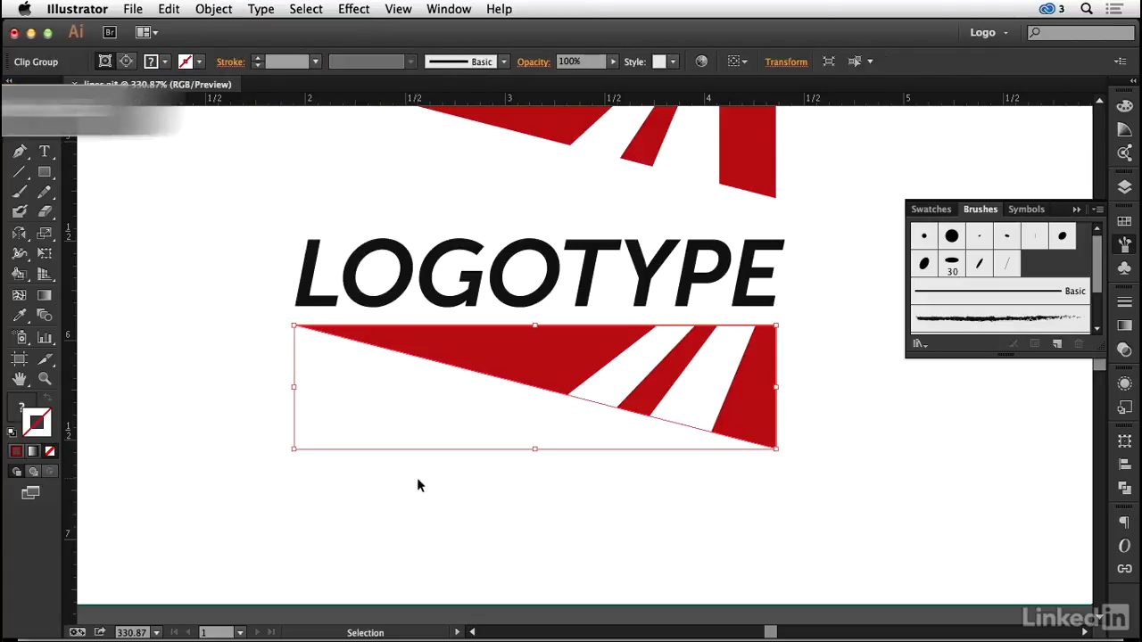
click(198, 282)
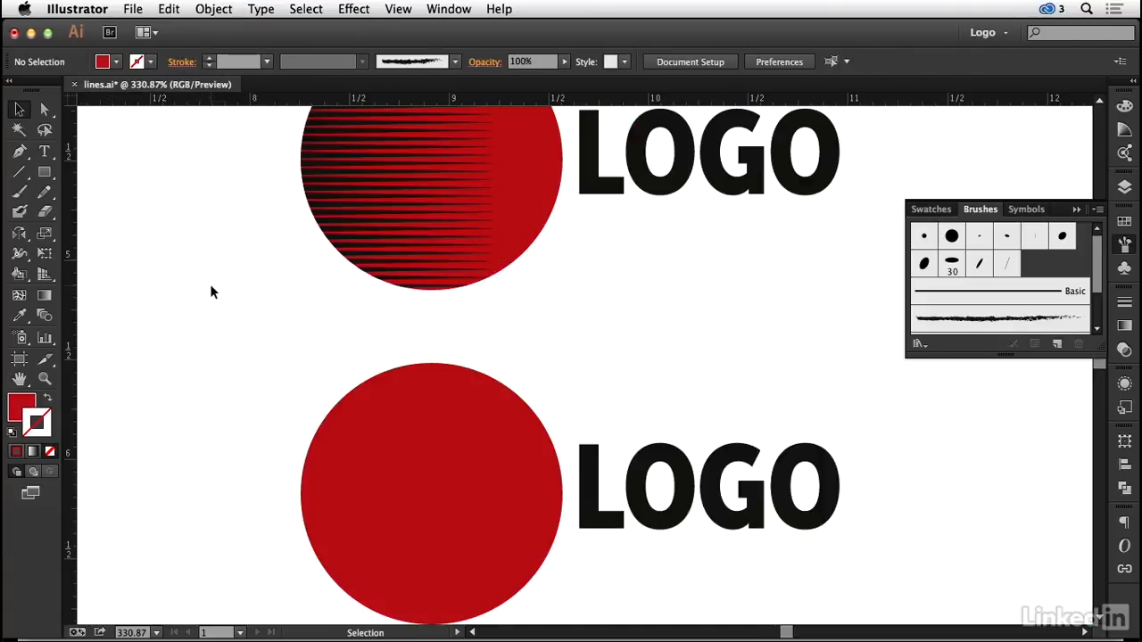
Step: Draw a horizontal line about 1.52 in long just above the lower red circle and place a copy straight below the circle
key(space)
drag(446, 339, 466, 507)
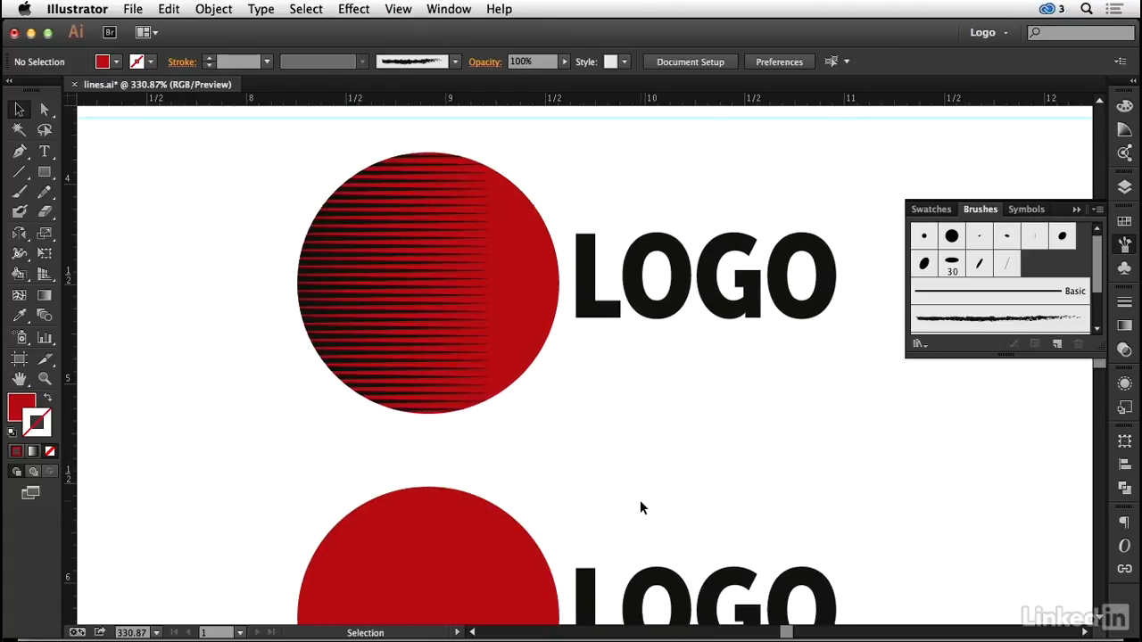
key(space)
drag(630, 532, 616, 342)
key(backslash)
drag(259, 281, 554, 280)
key(v)
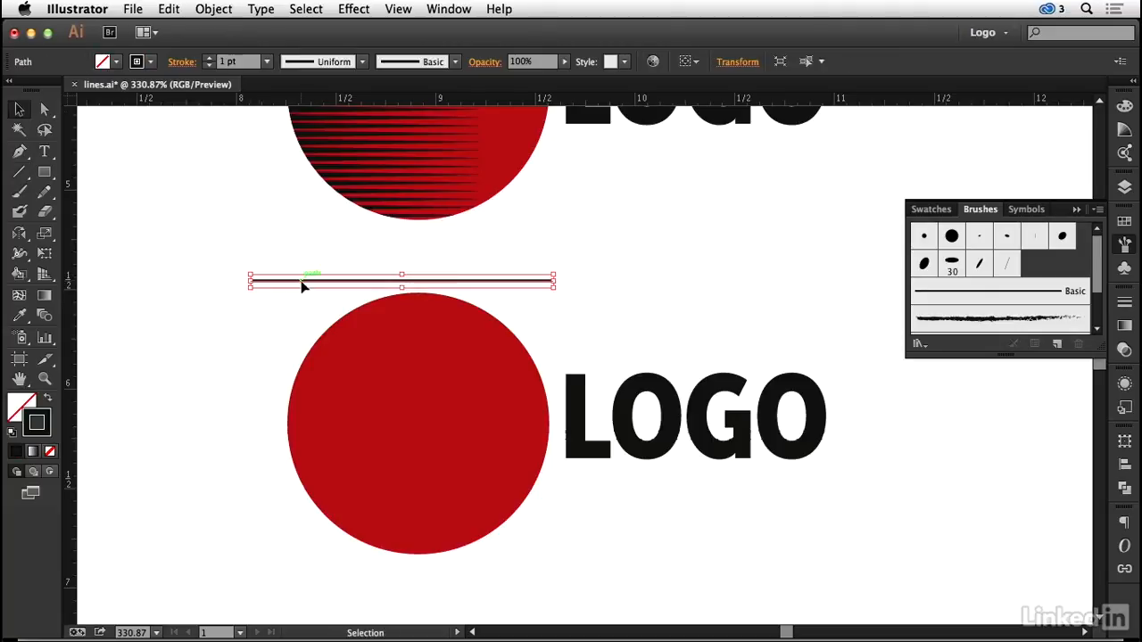
drag(302, 286, 306, 571)
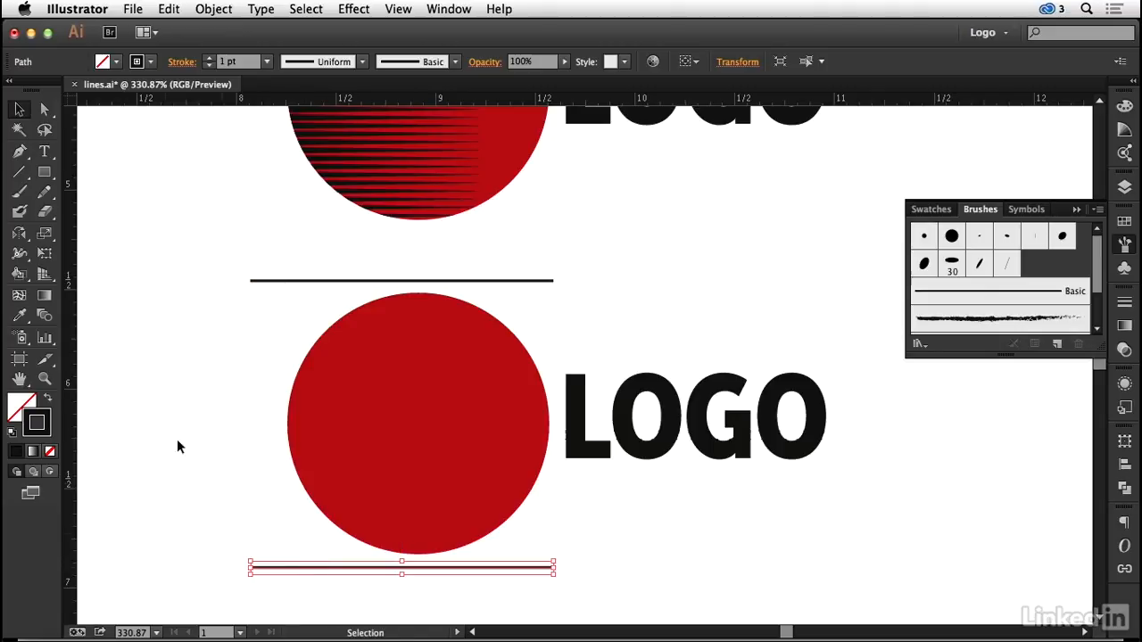
Step: Blend the two horizontal lines across the red circle using the Blend tool
click(41, 317)
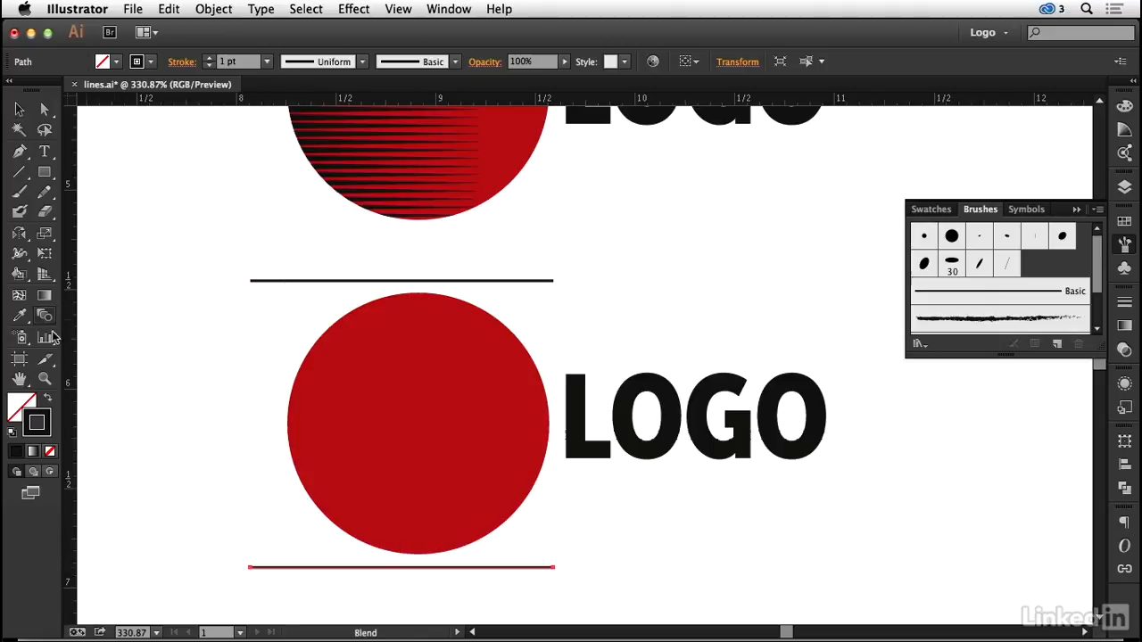
click(249, 567)
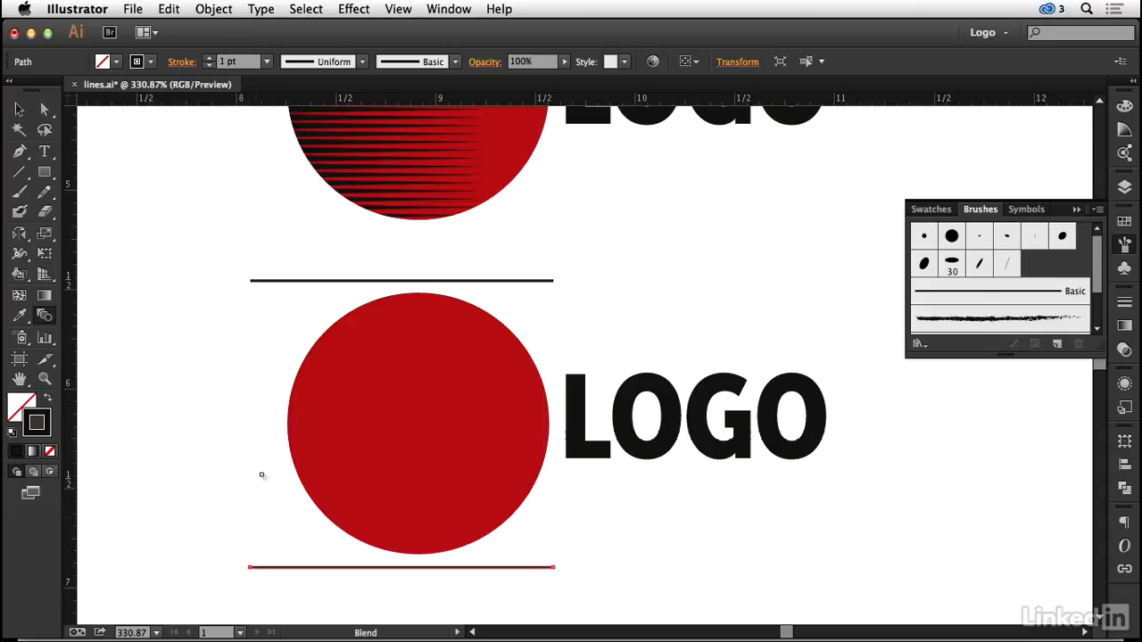
click(251, 281)
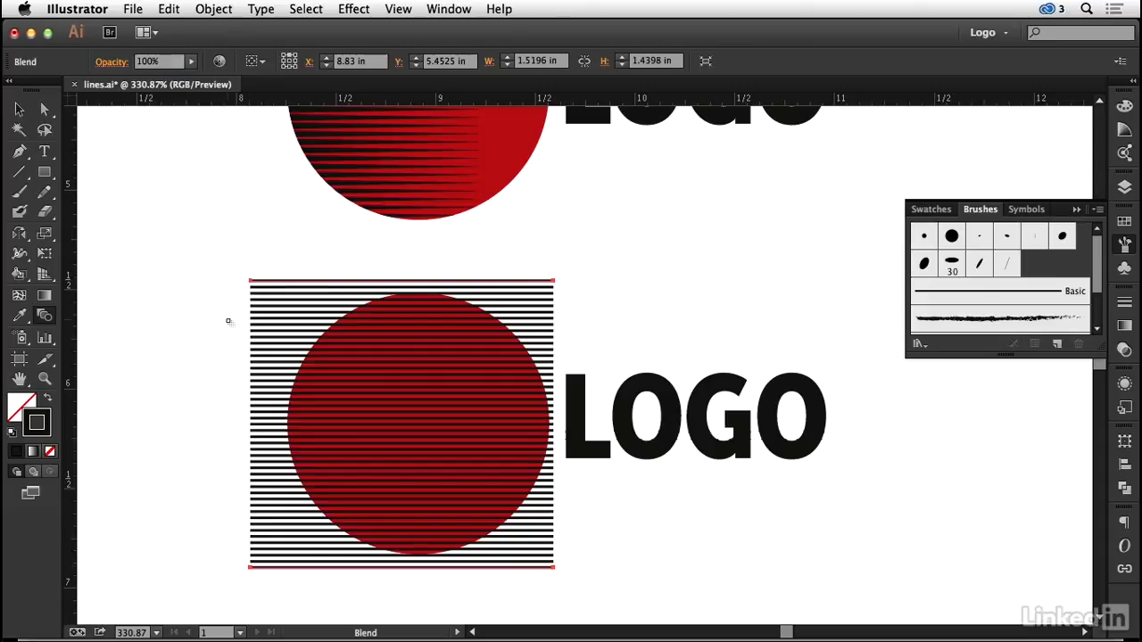
Step: Preview Smooth Color spacing for the line blend, and set its spacing to 40 specified steps
double_click(45, 316)
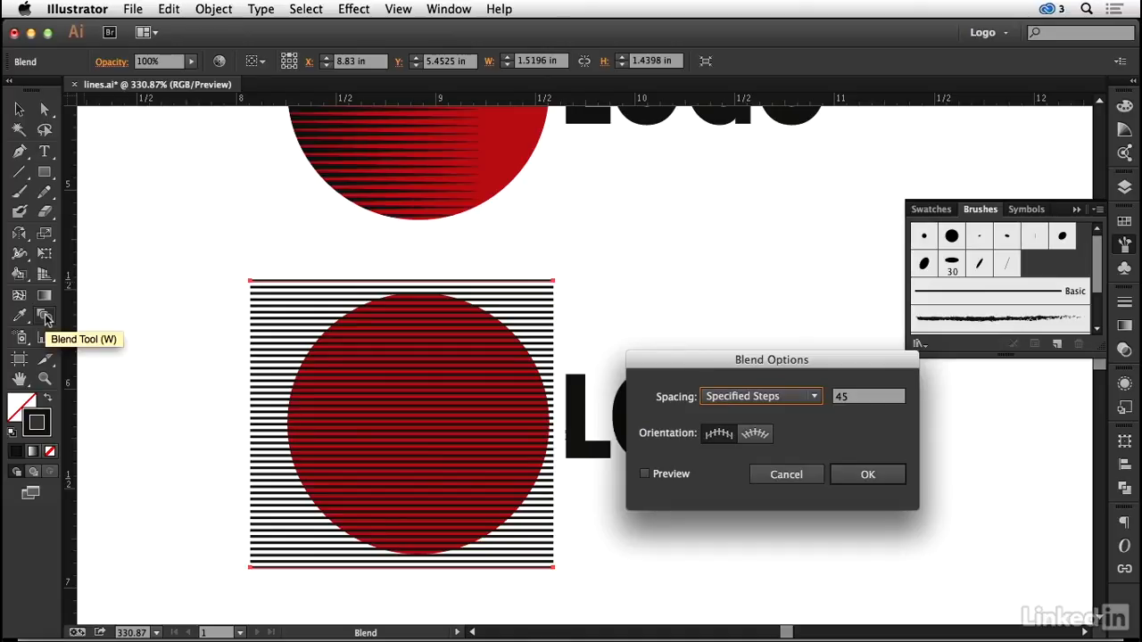
click(757, 397)
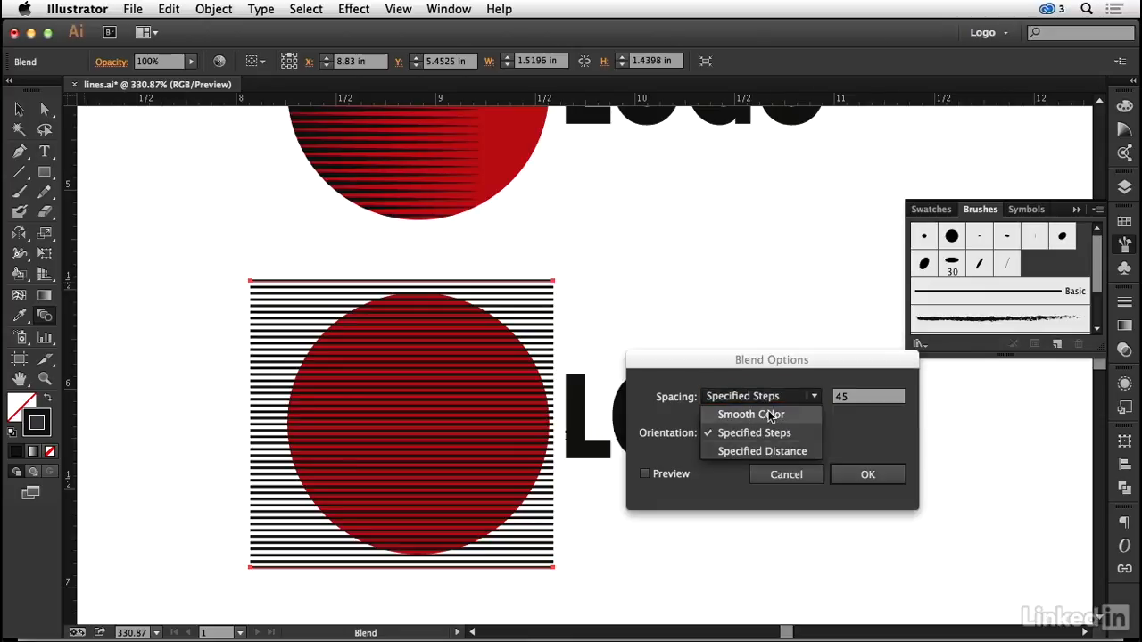
click(772, 415)
click(671, 480)
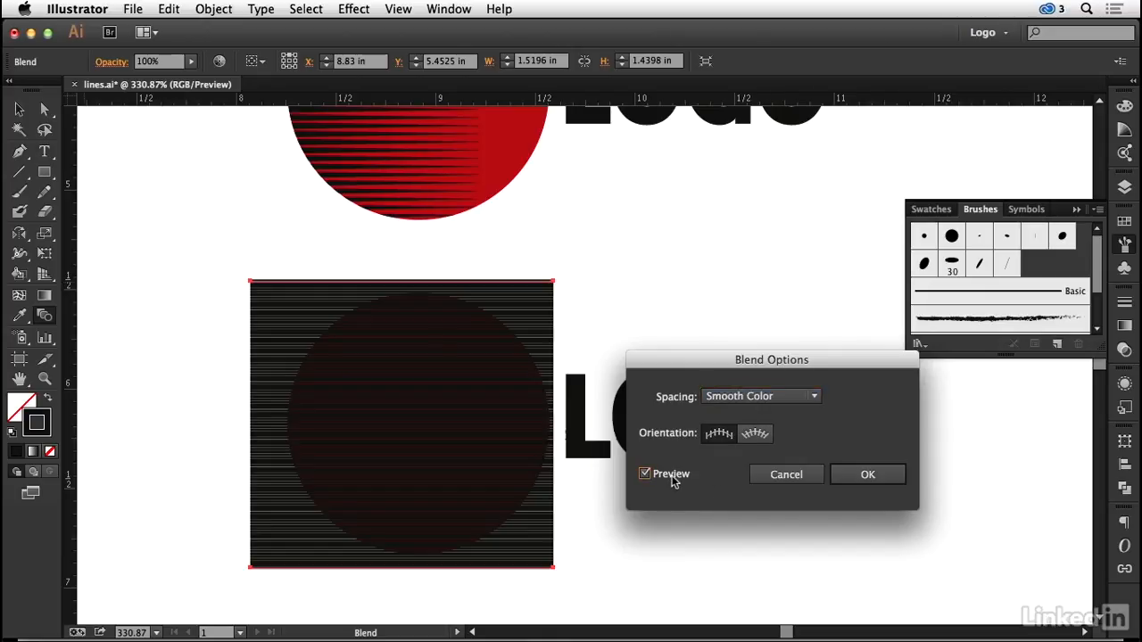
click(761, 396)
click(760, 414)
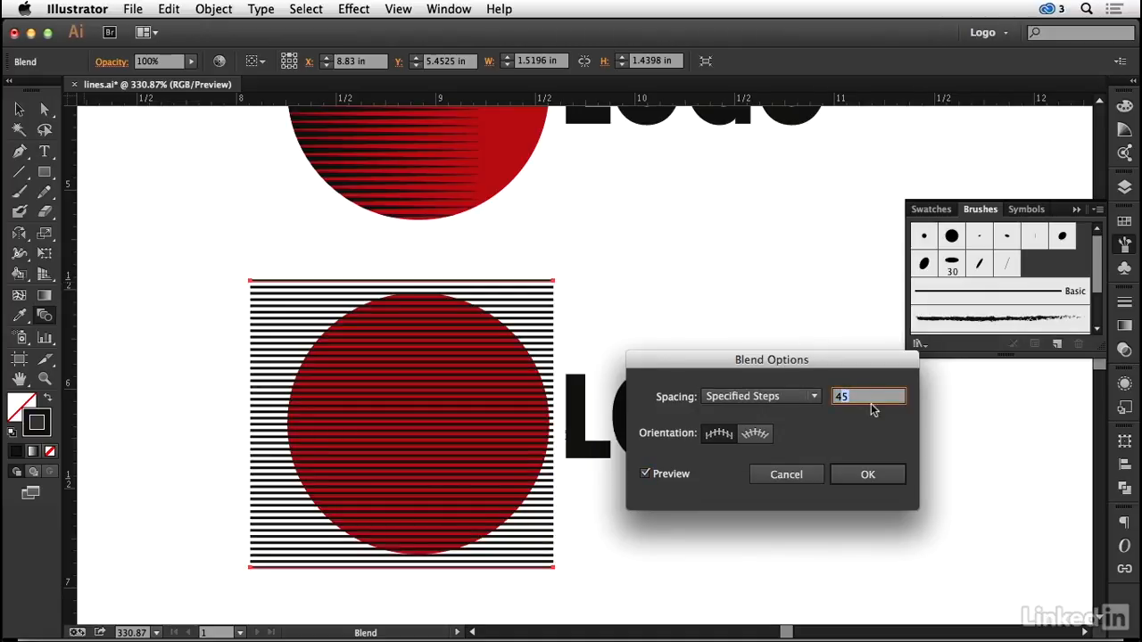
text(40)
key(Return)
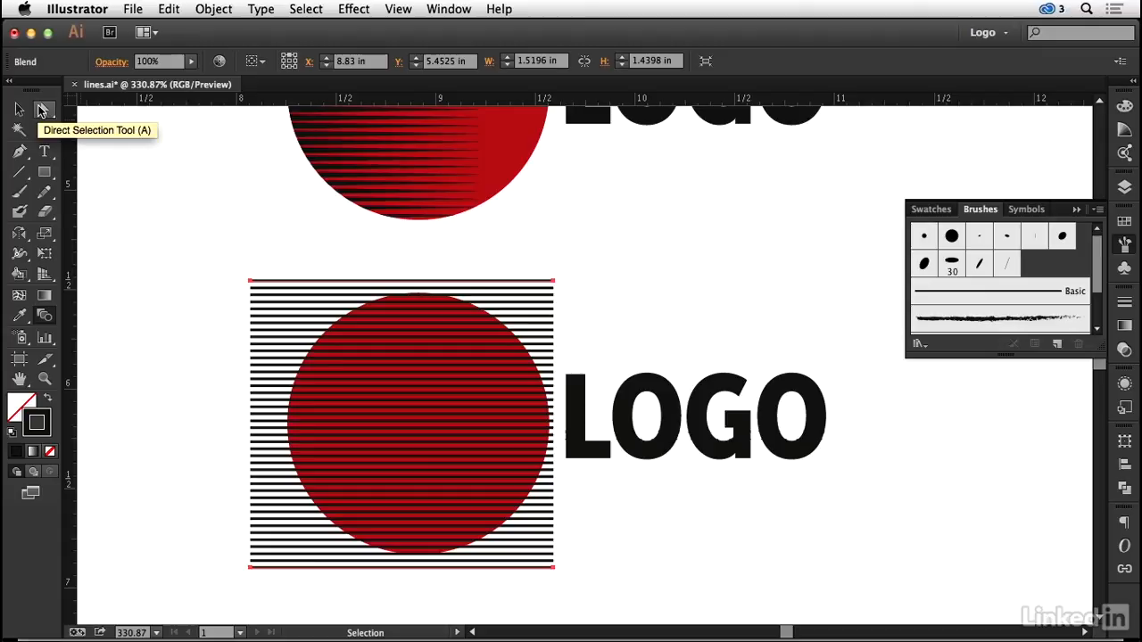
Step: Select only the blend's top line and set its stroke weight to 0.25 pt
click(42, 110)
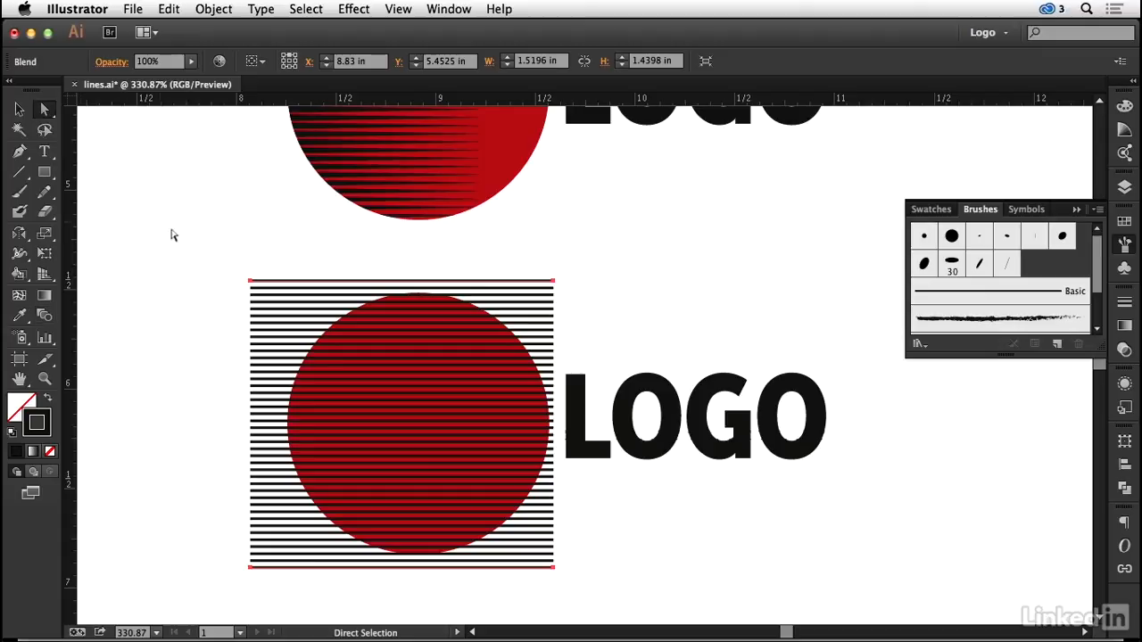
click(263, 281)
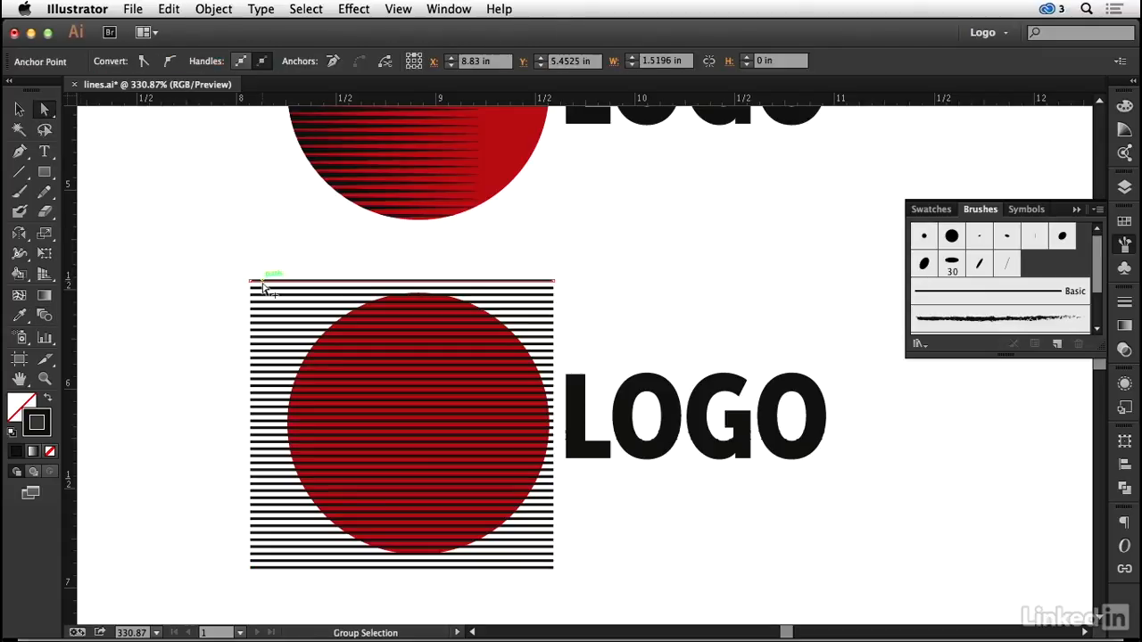
alt+click(263, 283)
click(266, 62)
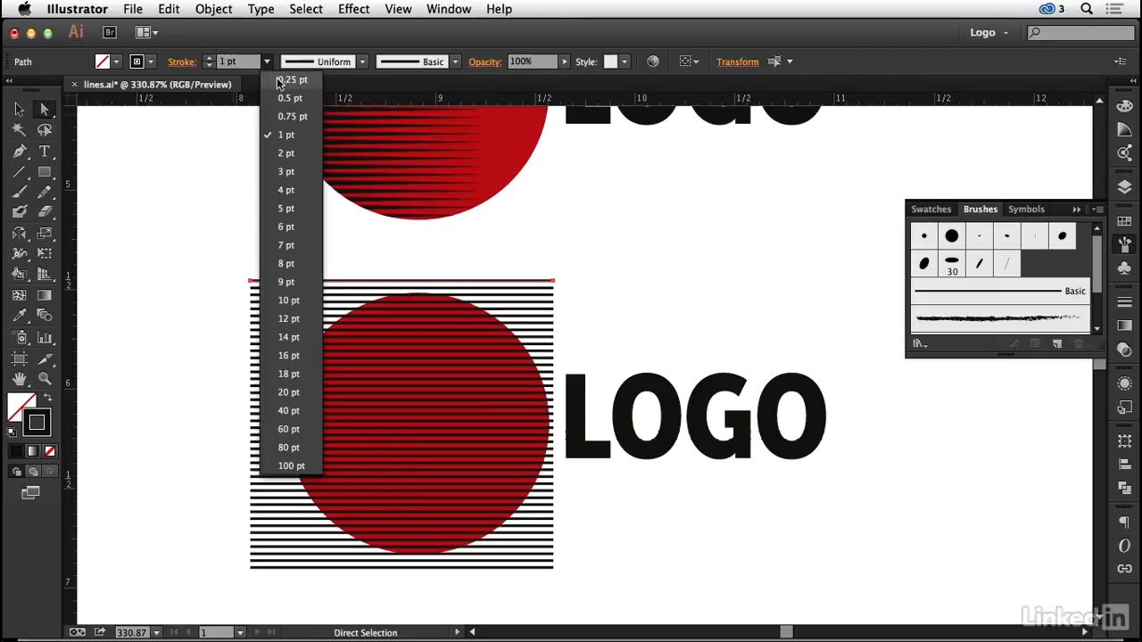
click(292, 81)
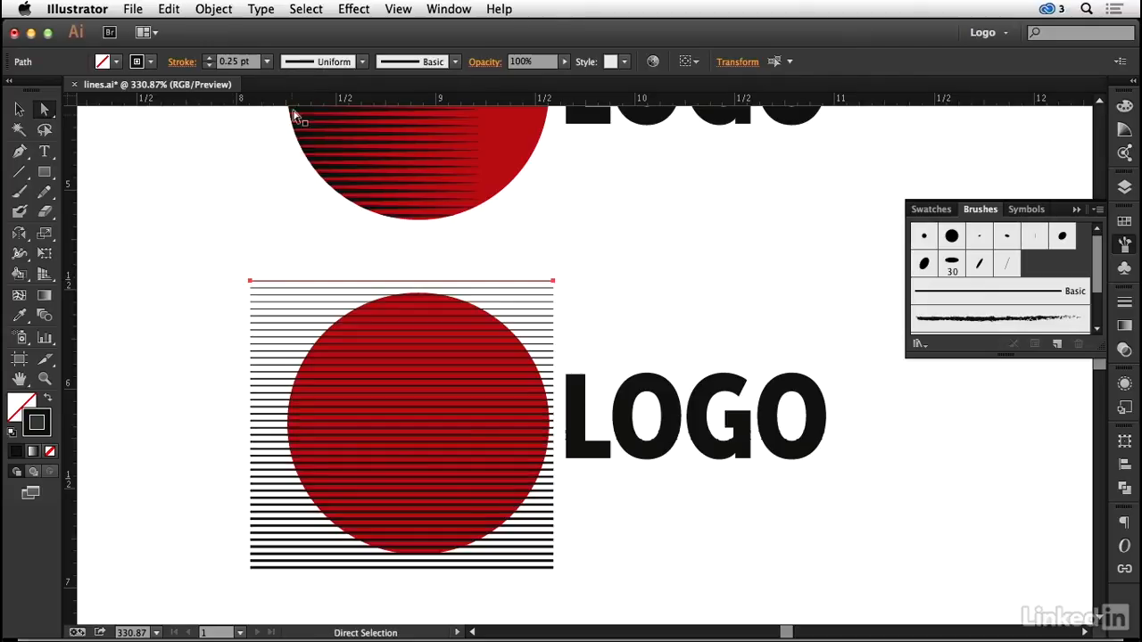
Step: Set the stroke weight of the blend's bottom line to 2 pt and deselect it
alt+click(263, 567)
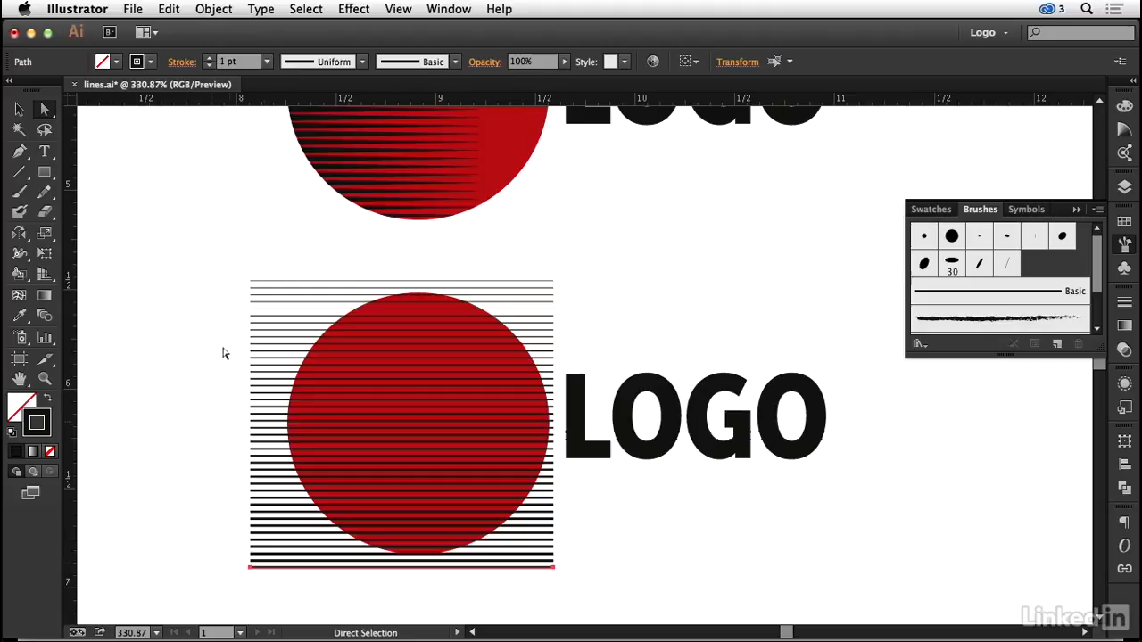
click(266, 61)
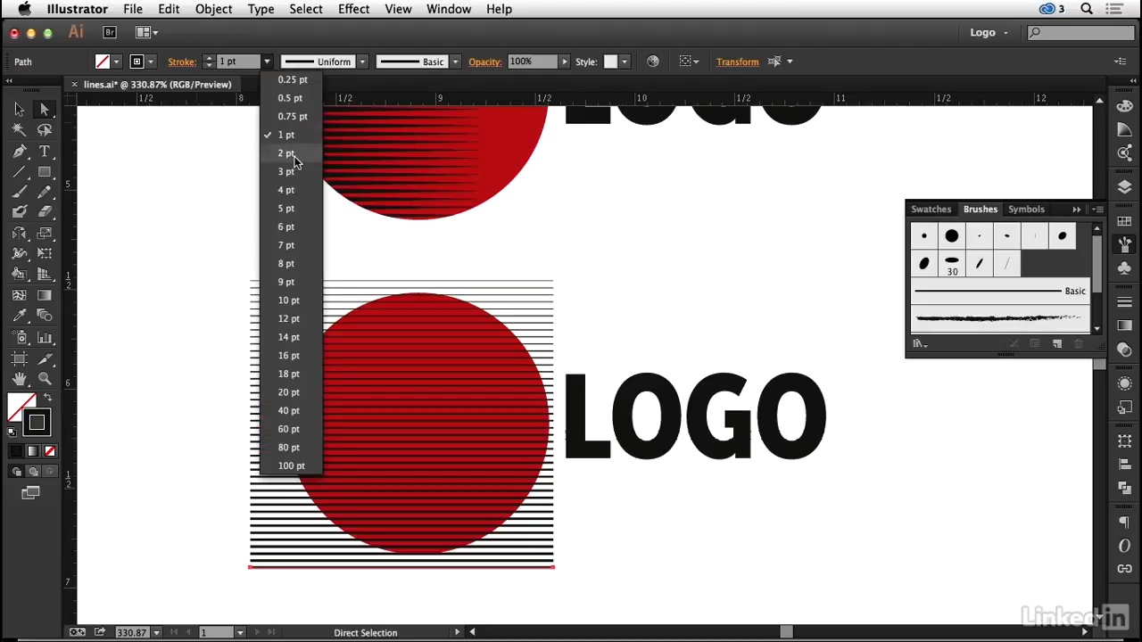
click(287, 152)
click(226, 319)
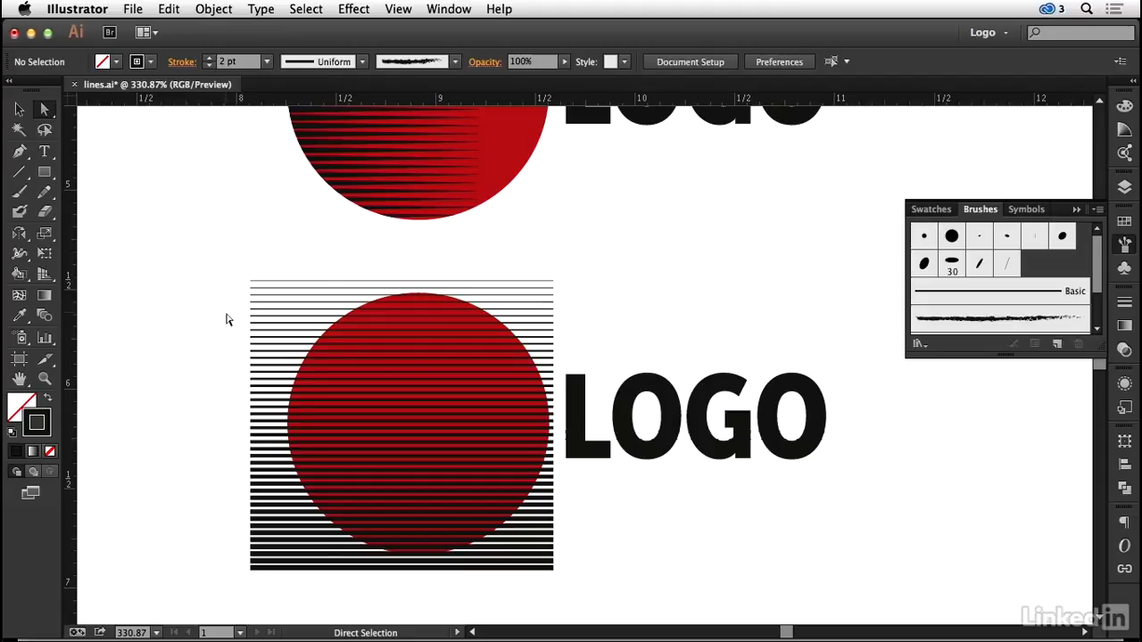
Step: Try rotating the whole blend counterclockwise, undo the rotation, and narrow the blend to about 0.92 in wide from its right side
click(18, 108)
click(264, 315)
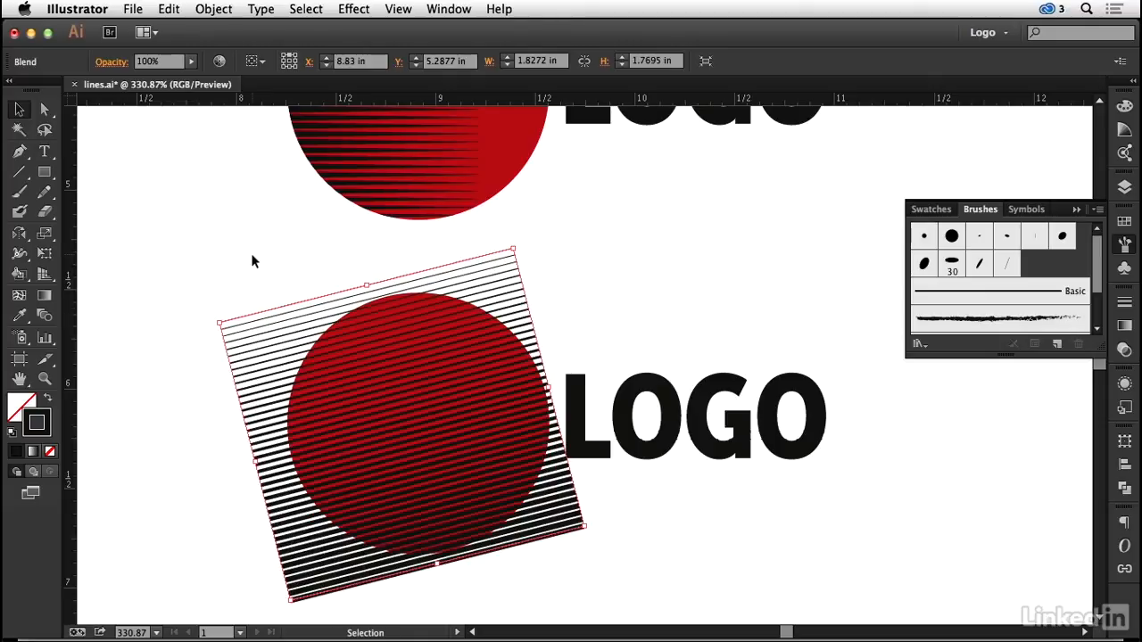
key(super+z)
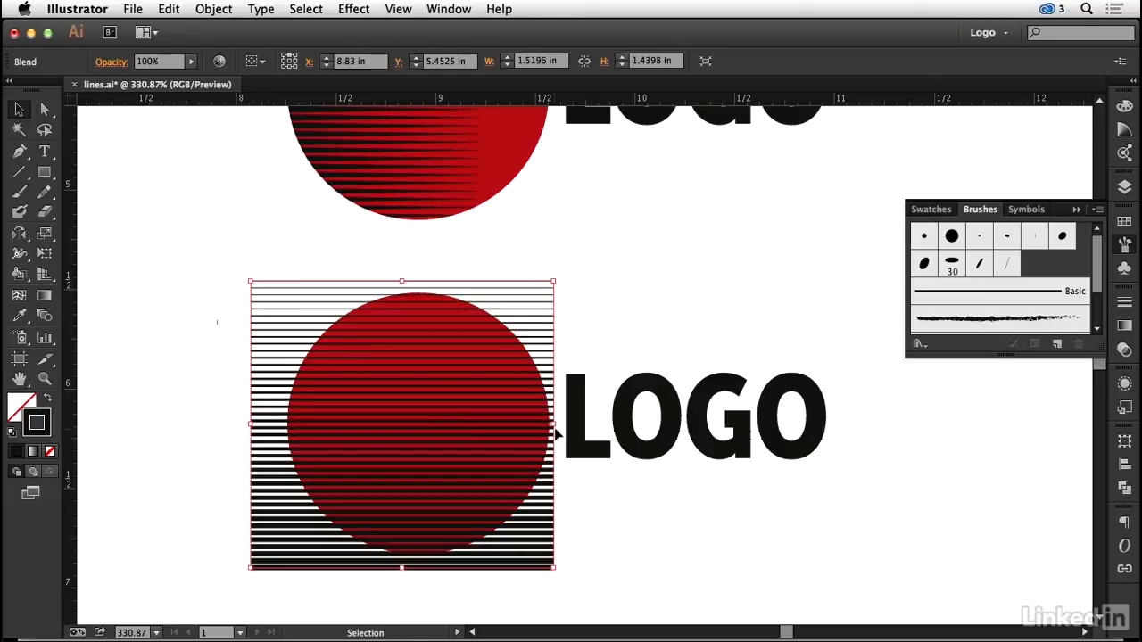
drag(553, 424, 433, 424)
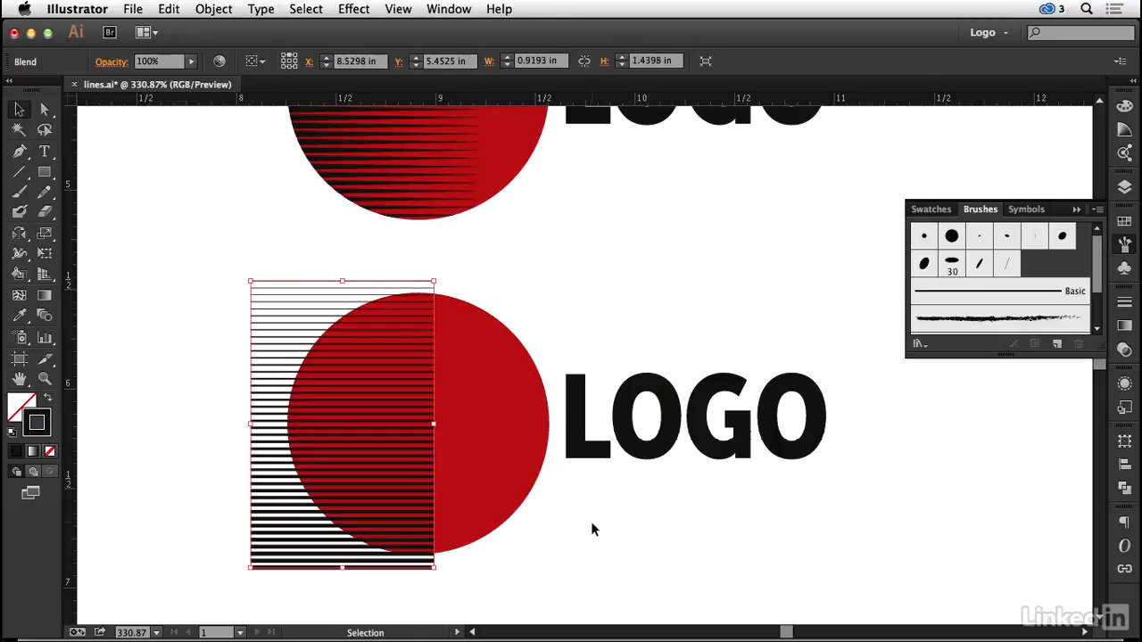
Step: Undo the blend's narrowing and the stroke weight changes on its top and bottom lines
key(super+z)
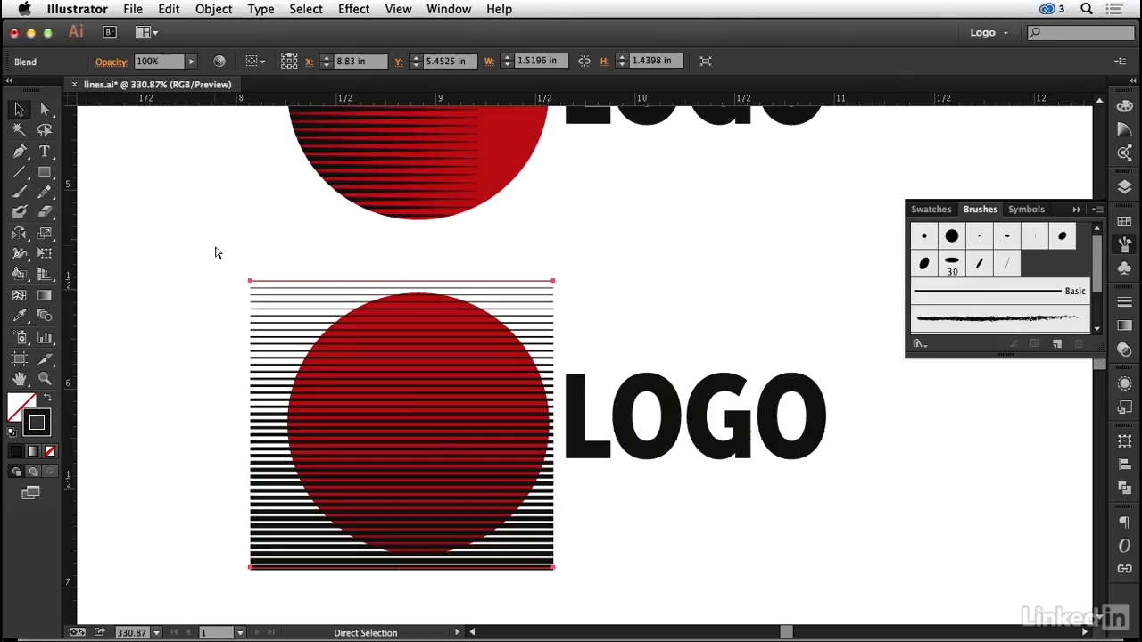
key(super+z)
key(super+z)
Step: Try applying the tapered Width Profile 4 to the blend's top line only
key(v)
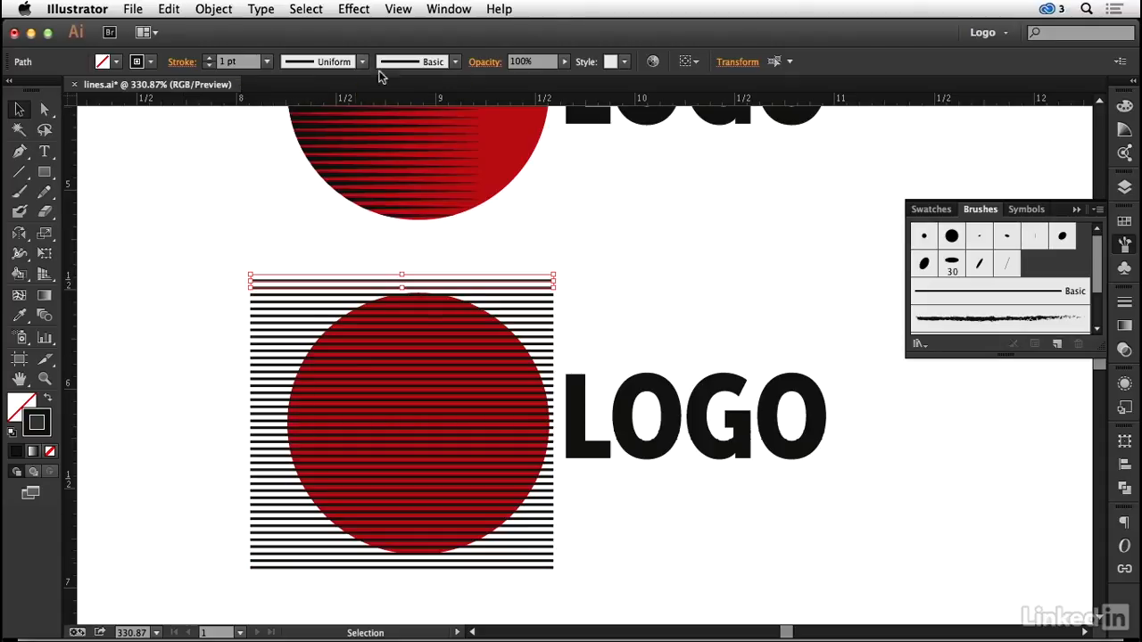
click(456, 62)
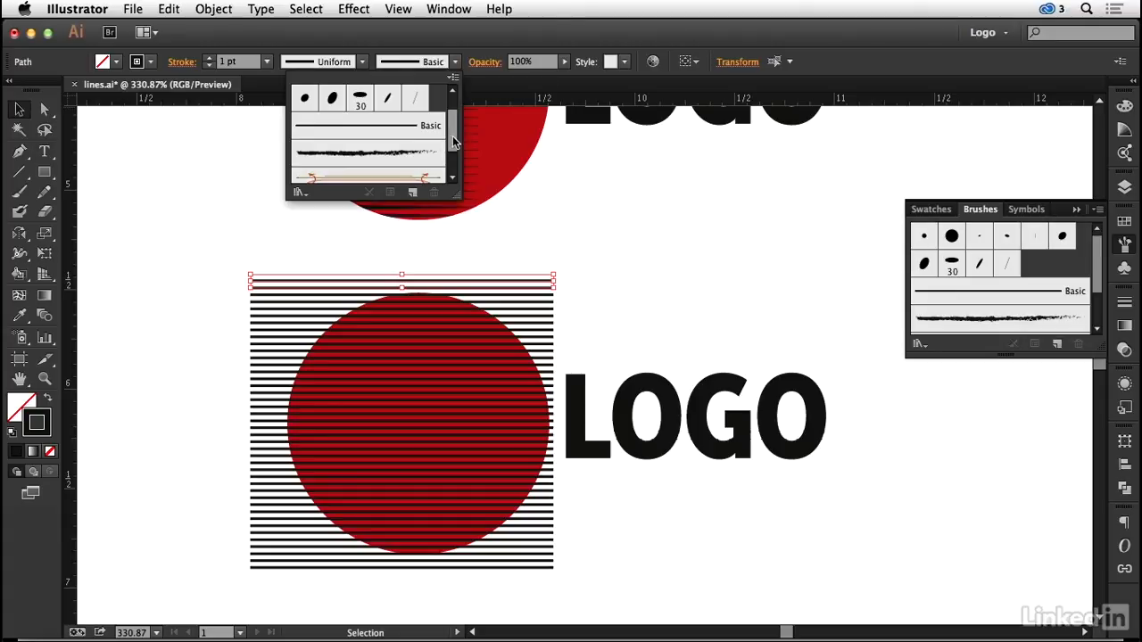
click(362, 61)
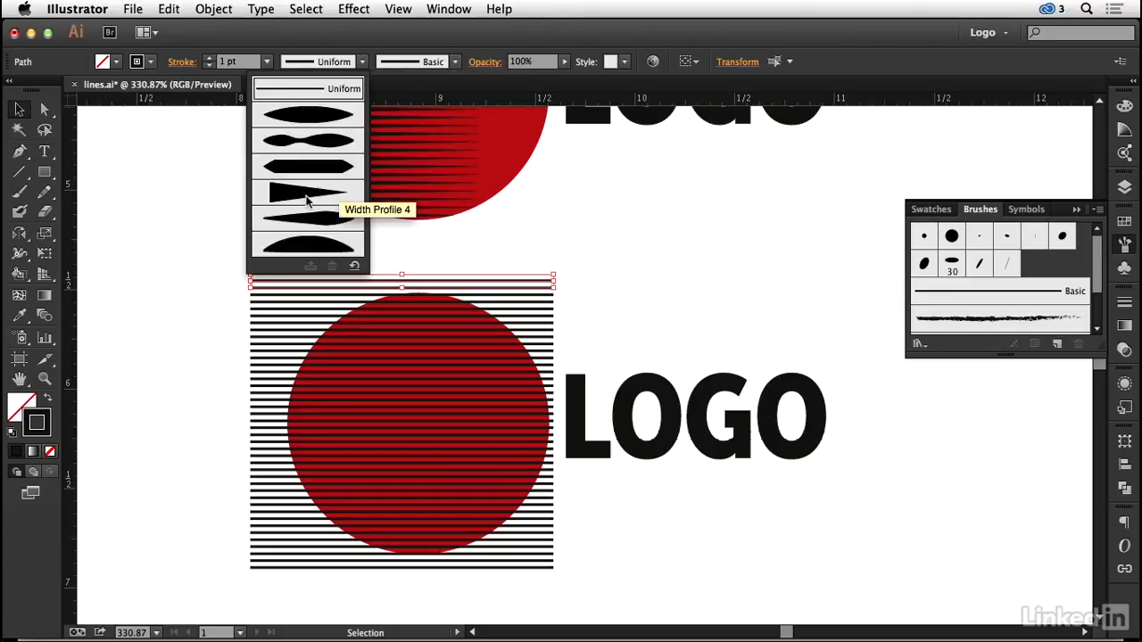
click(288, 197)
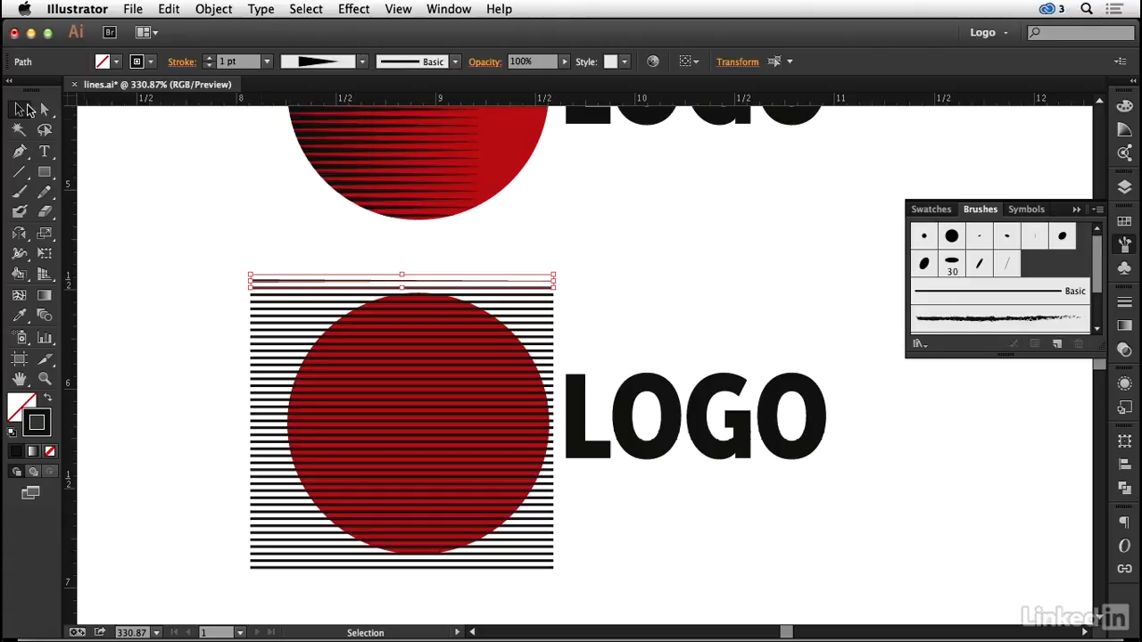
Step: Try applying Width Profile 4 to the blend's bottom line, and undo the profile changes on both end lines
click(263, 567)
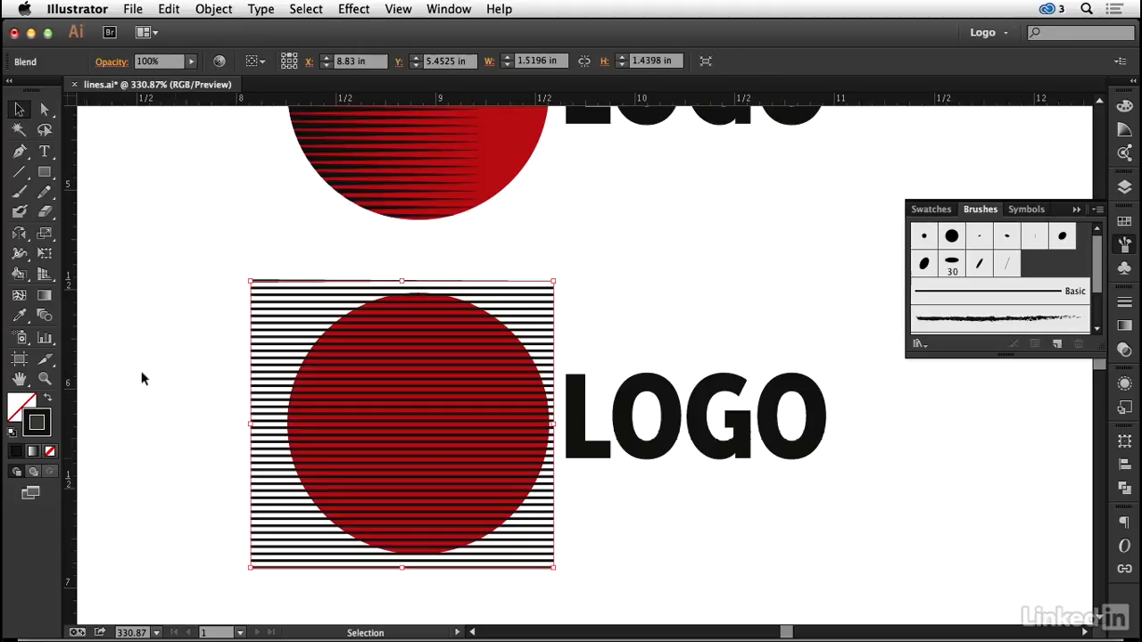
key(a)
click(362, 61)
click(332, 191)
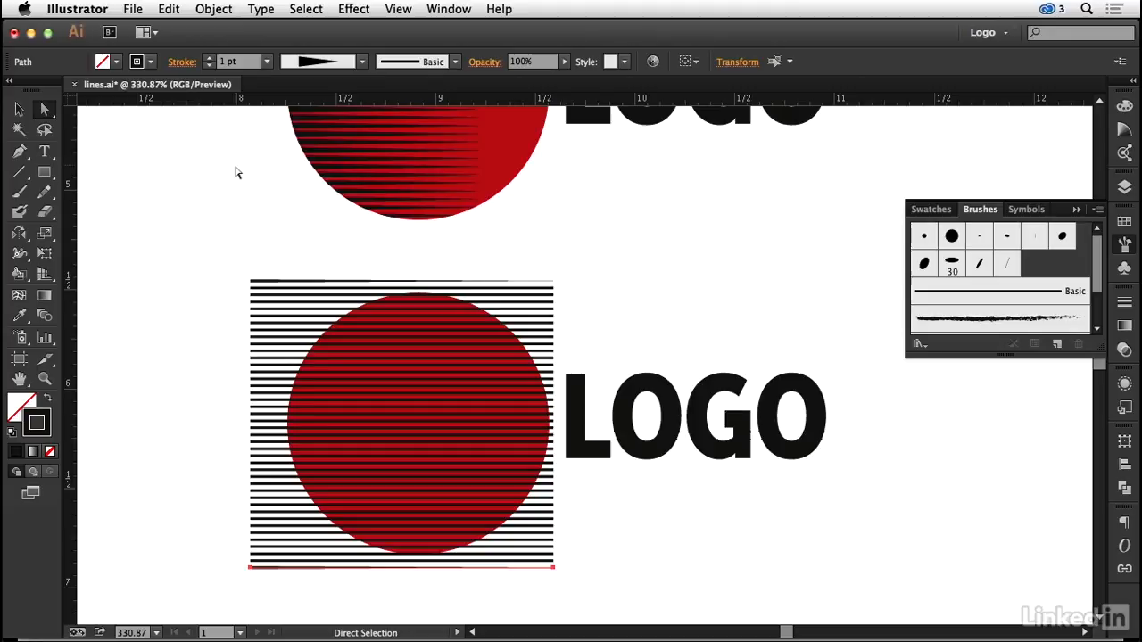
key(super+z)
key(super+z)
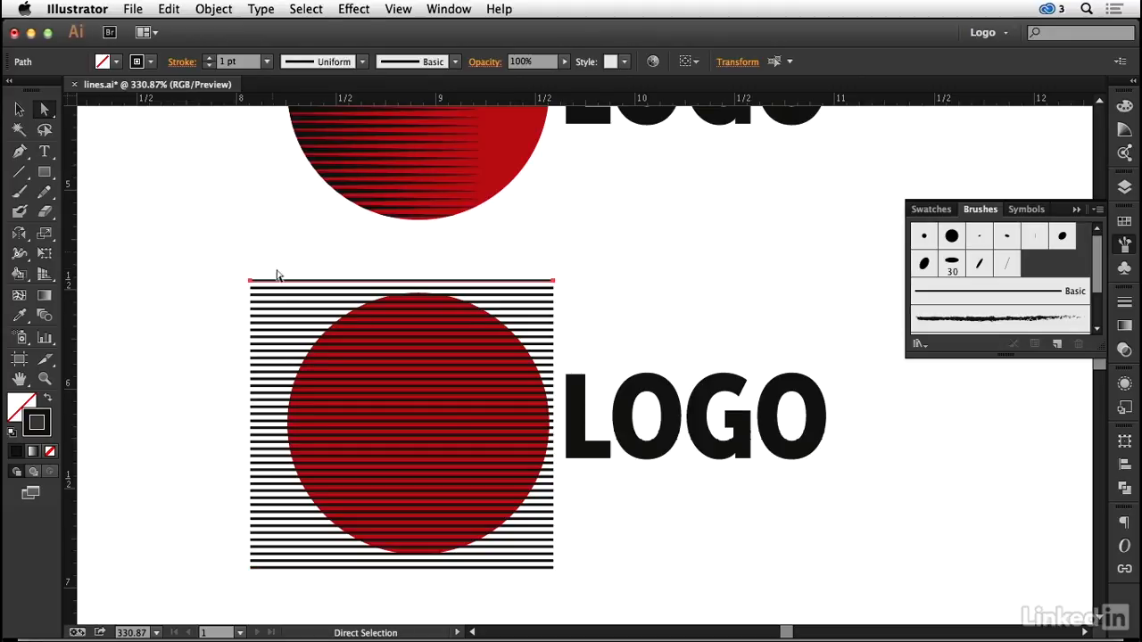
Step: Select the blend's top and bottom lines together, apply Width Profile 4 with a 2 pt stroke weight, and deselect them
shift+click(292, 568)
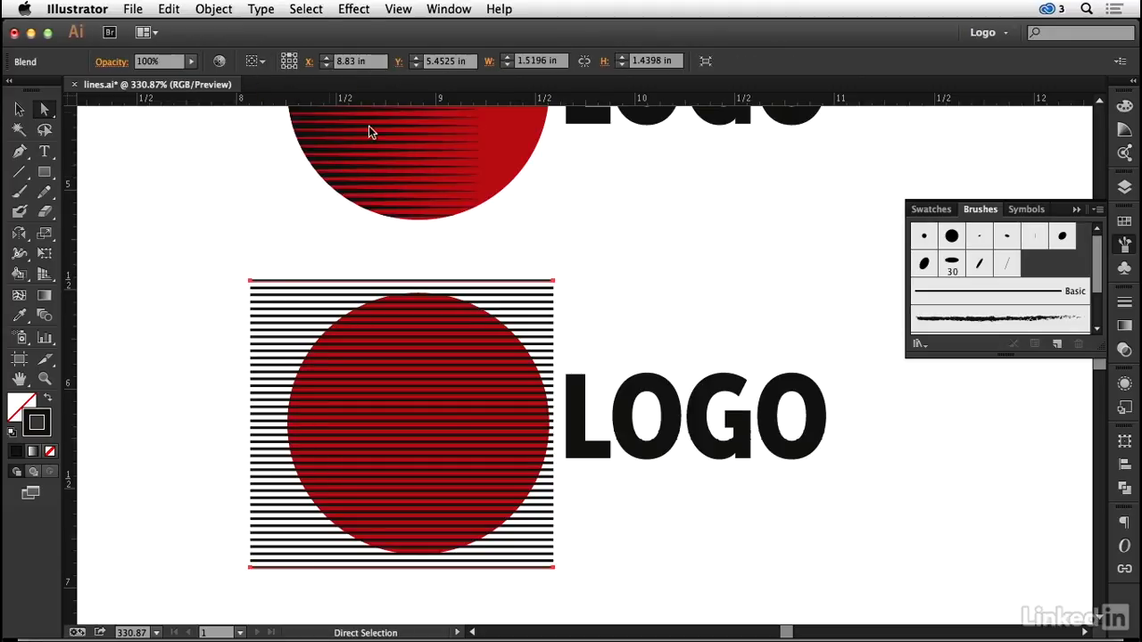
click(1124, 302)
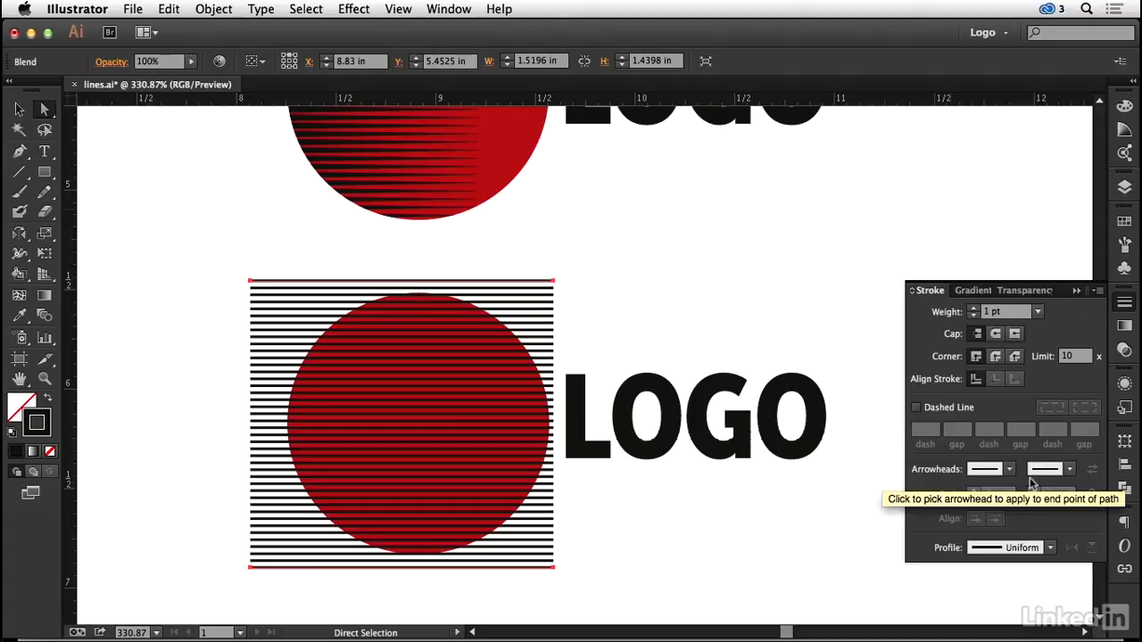
click(1049, 548)
click(1014, 477)
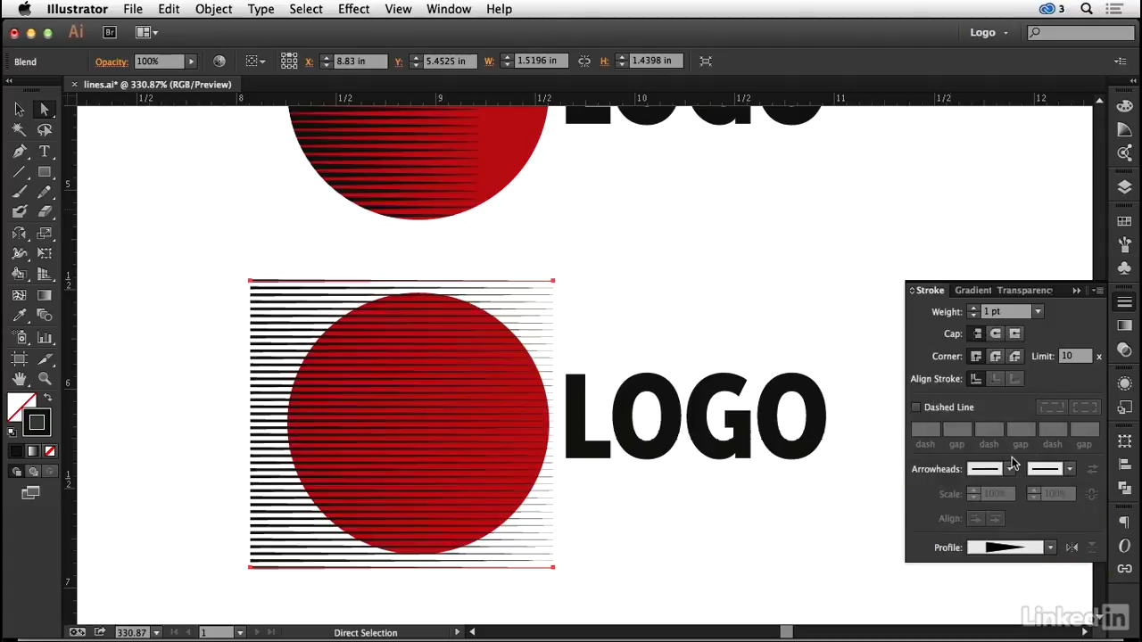
super+click(634, 290)
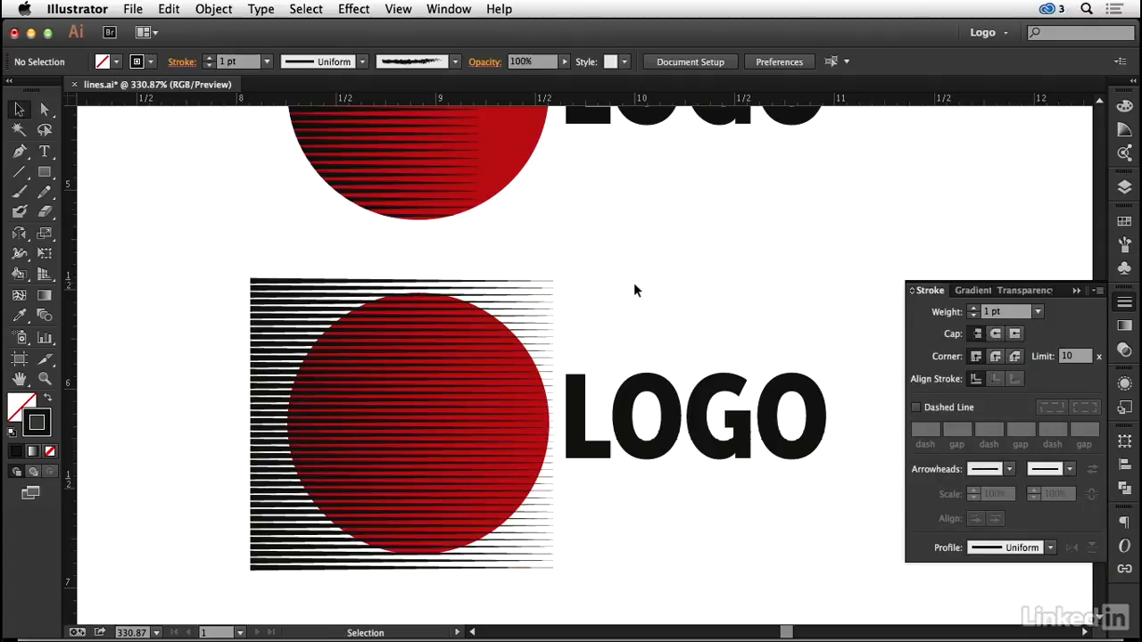
Step: Copy the red circle and paste the copy in place in front of the blended lines
click(549, 437)
key(super+c)
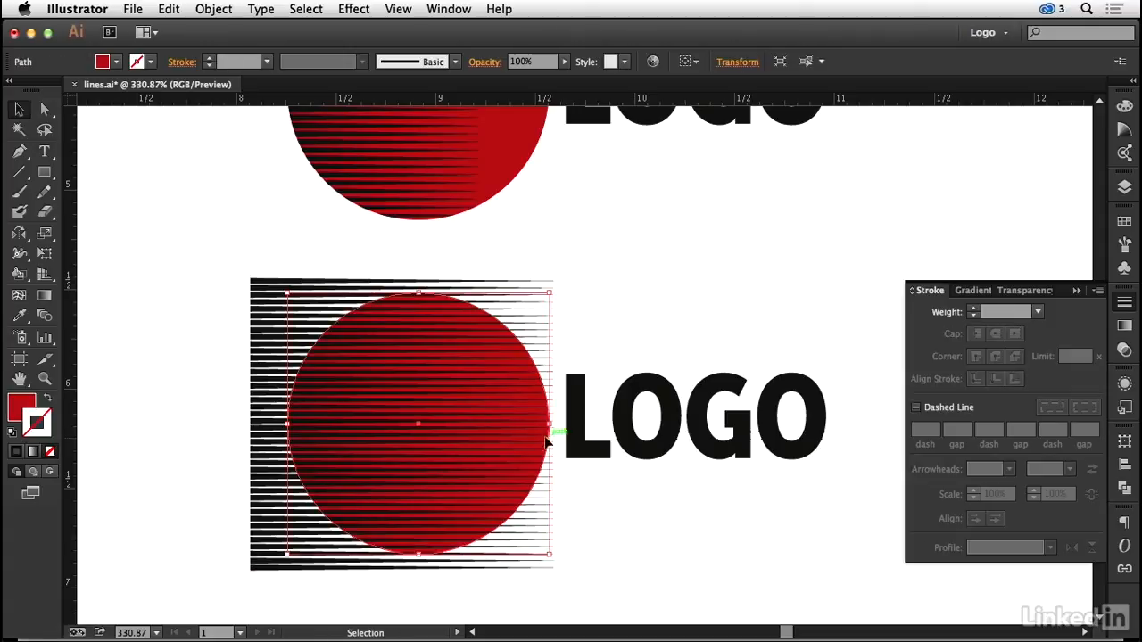
click(267, 283)
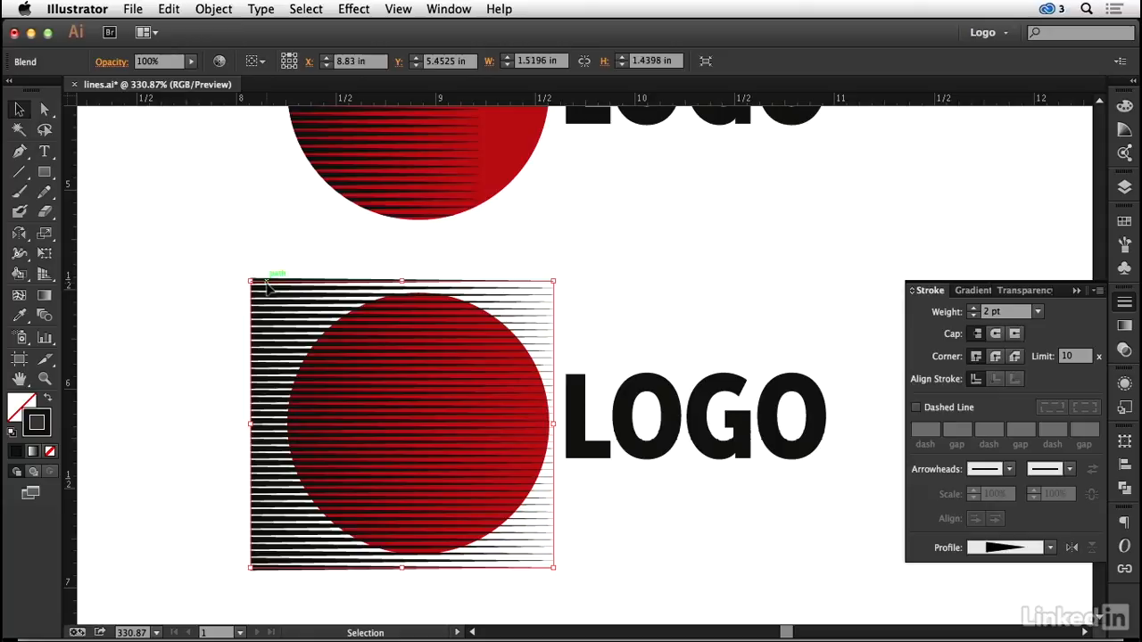
key(super+f)
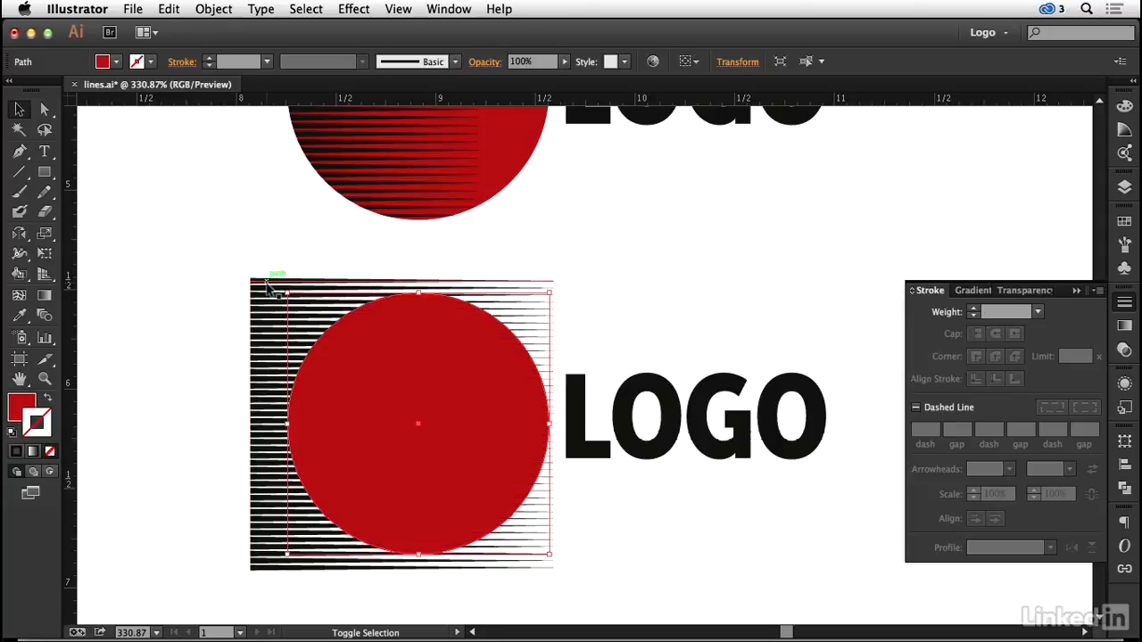
Step: Clip the blended lines to the front circle copy with a clipping mask and deselect the result
shift+click(265, 283)
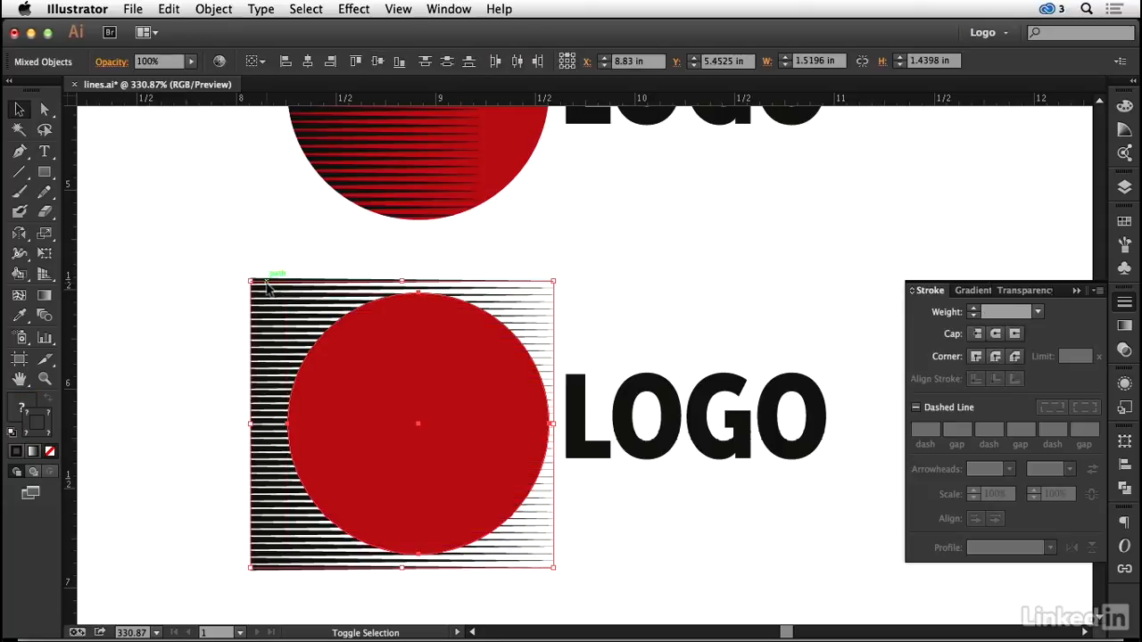
click(214, 9)
mouse_move(294, 476)
click(400, 477)
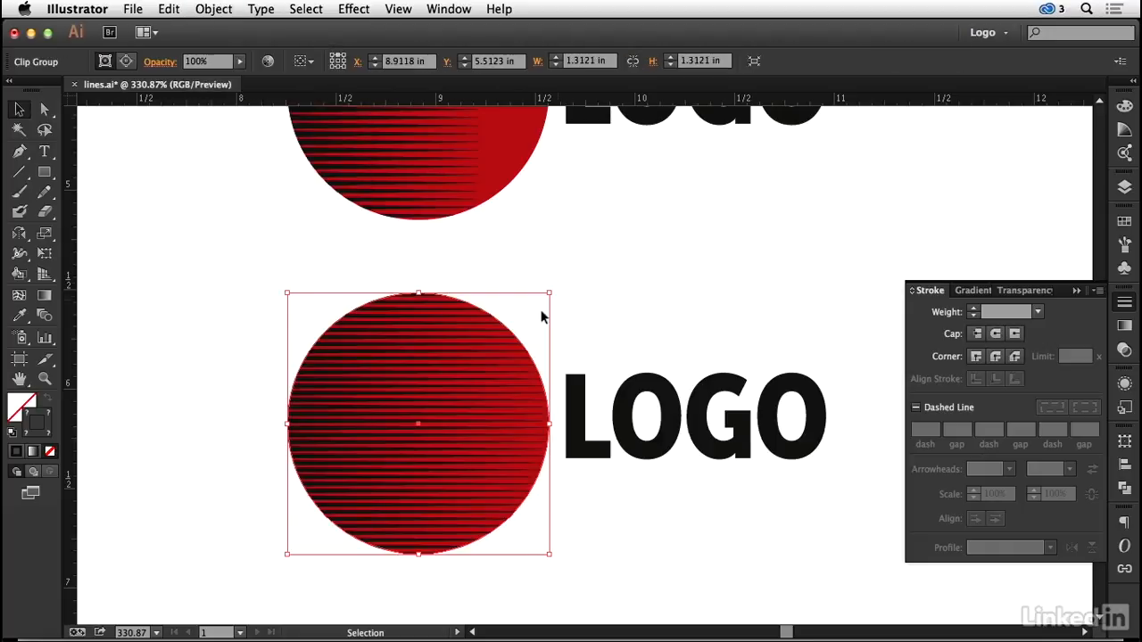
click(246, 247)
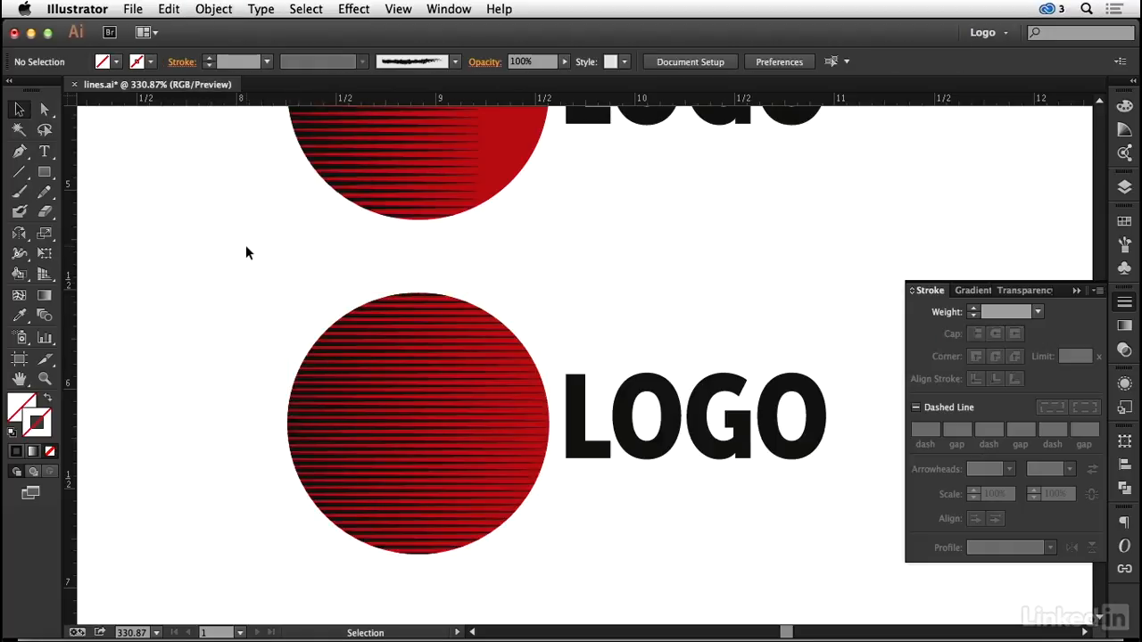